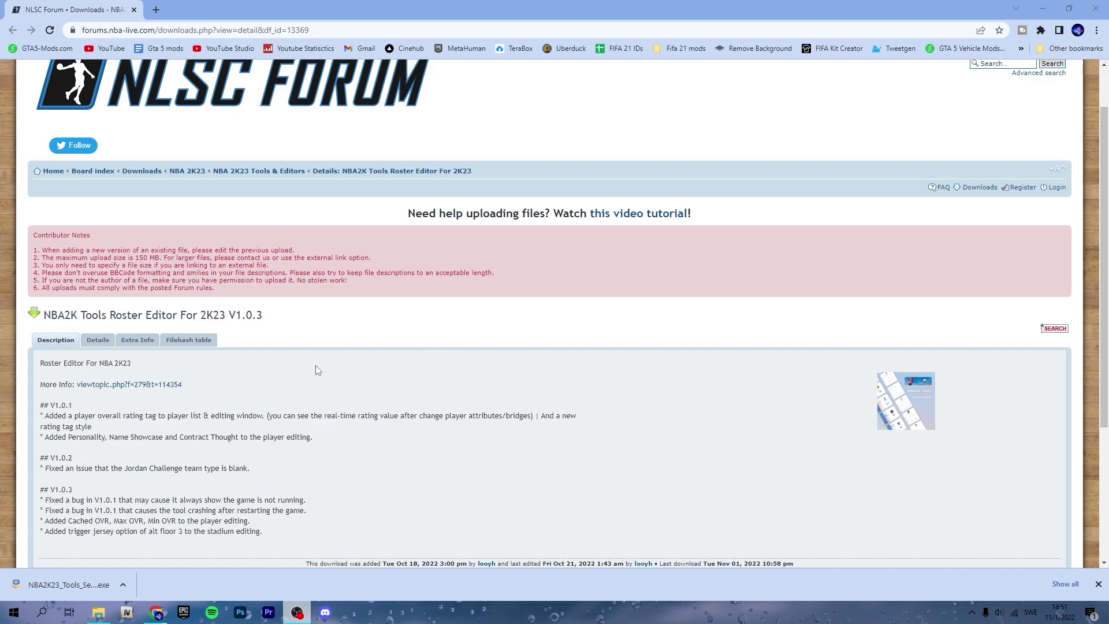
Reload the NBA2K Tools Roster Editor V1.0.3 forum page and download the NBA2K23_Tools installer .exe
scroll(145, 409, down, 3)
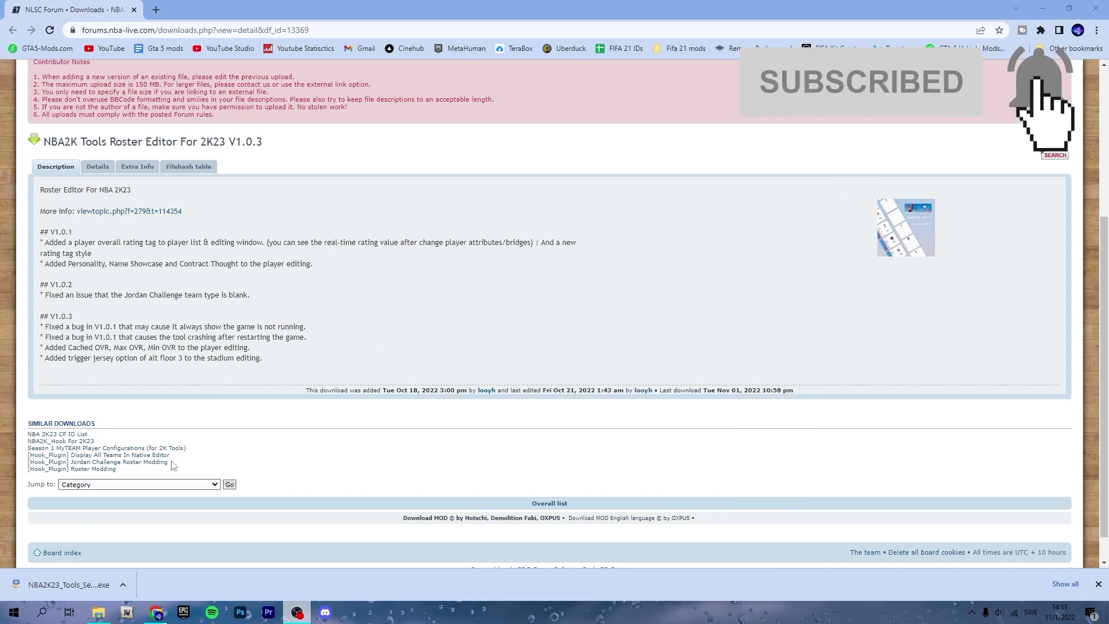
click(192, 485)
click(368, 479)
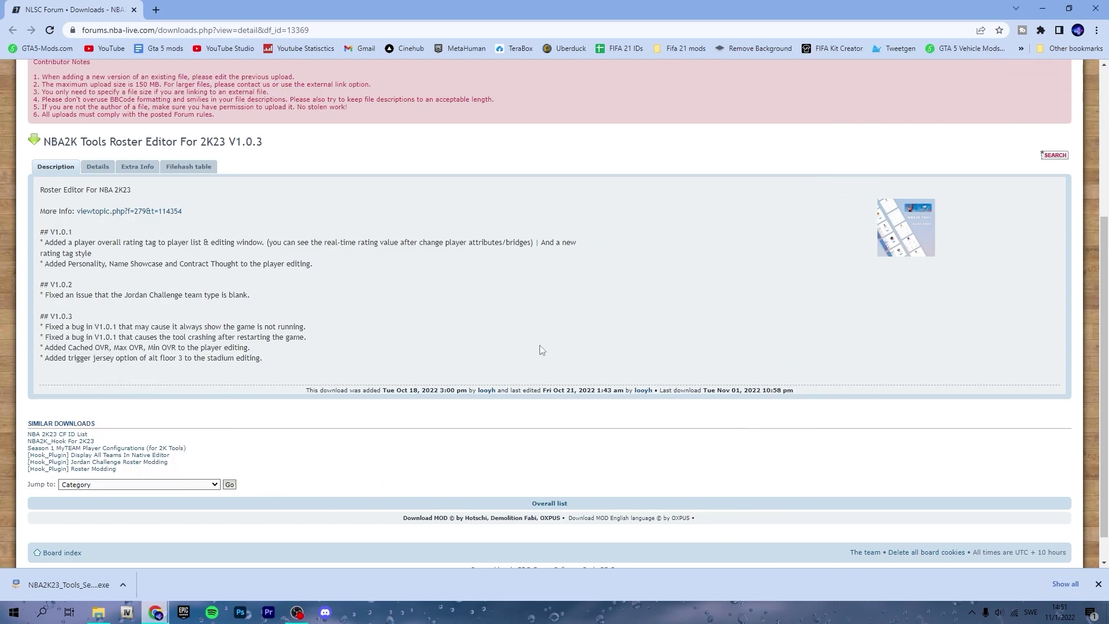
scroll(347, 243, up, 3)
scroll(413, 222, down, 4)
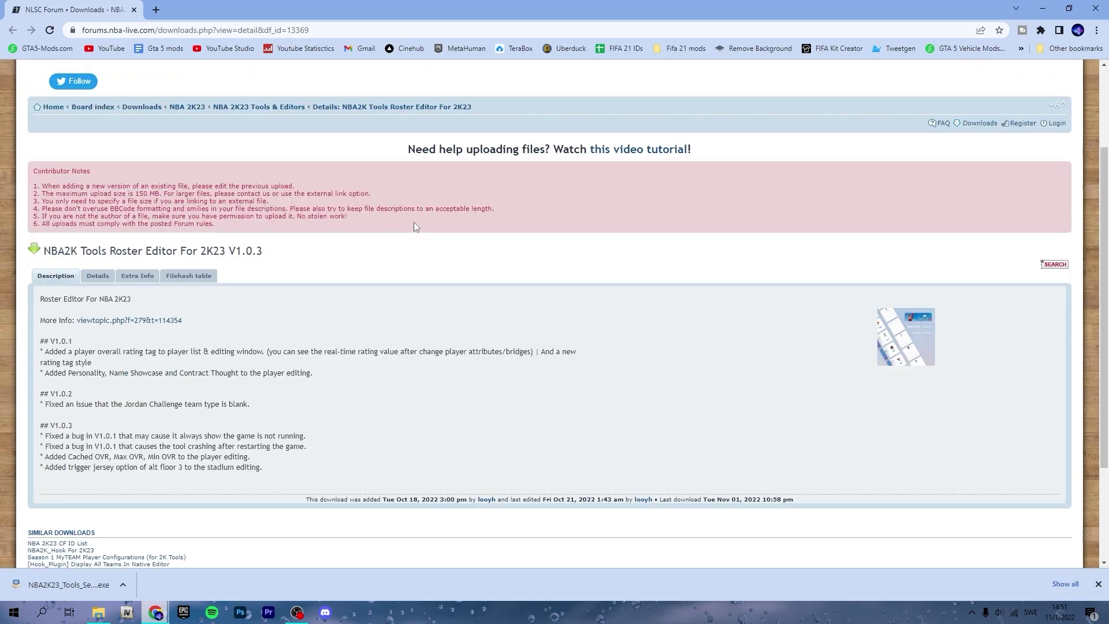
click(50, 30)
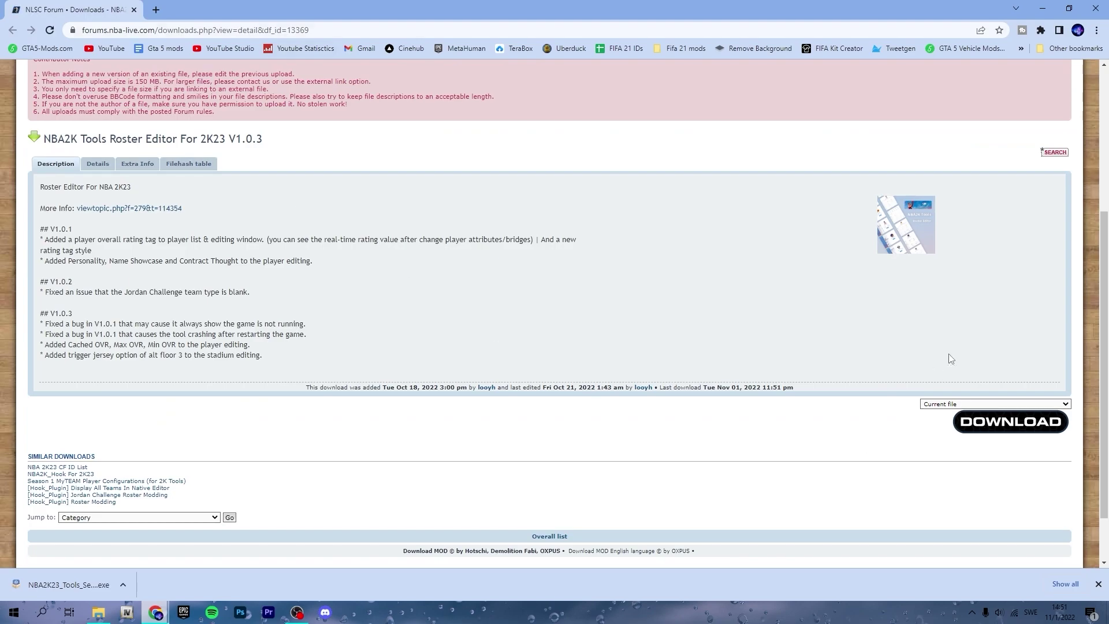
click(1008, 417)
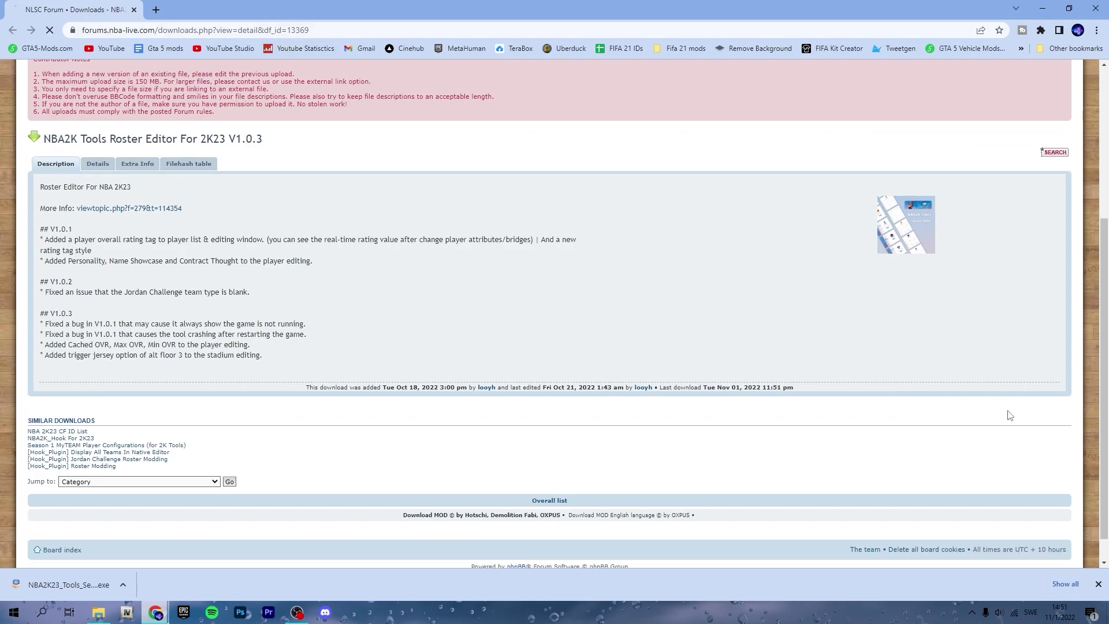
Run the downloaded installer past SmartScreen and UAC, install NBA2K23 Tools V1.0.3, and launch it
click(70, 585)
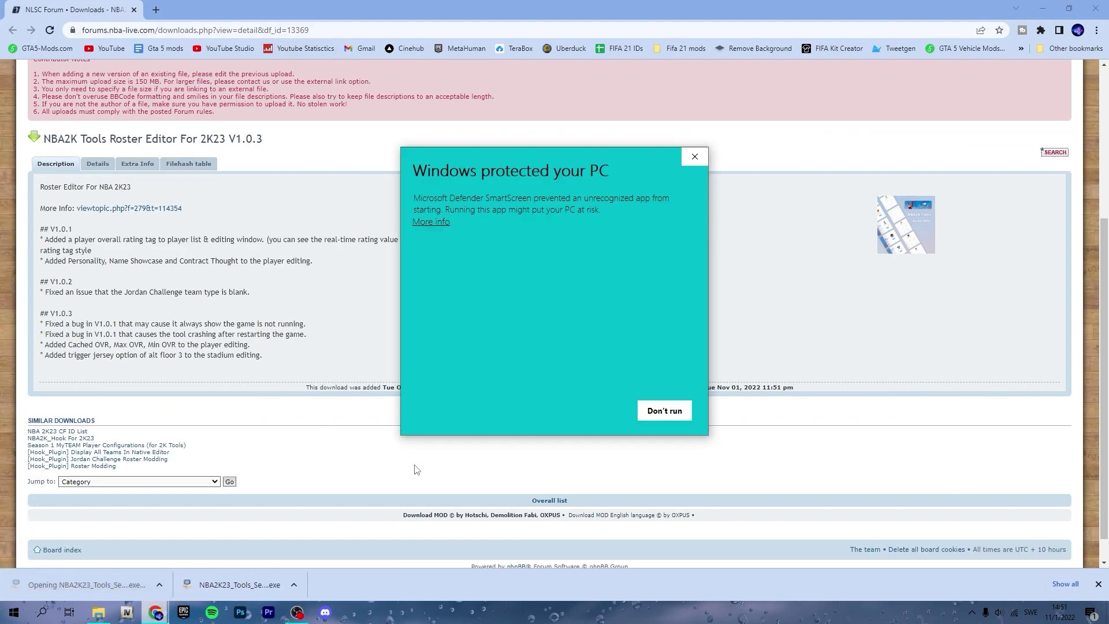
click(436, 223)
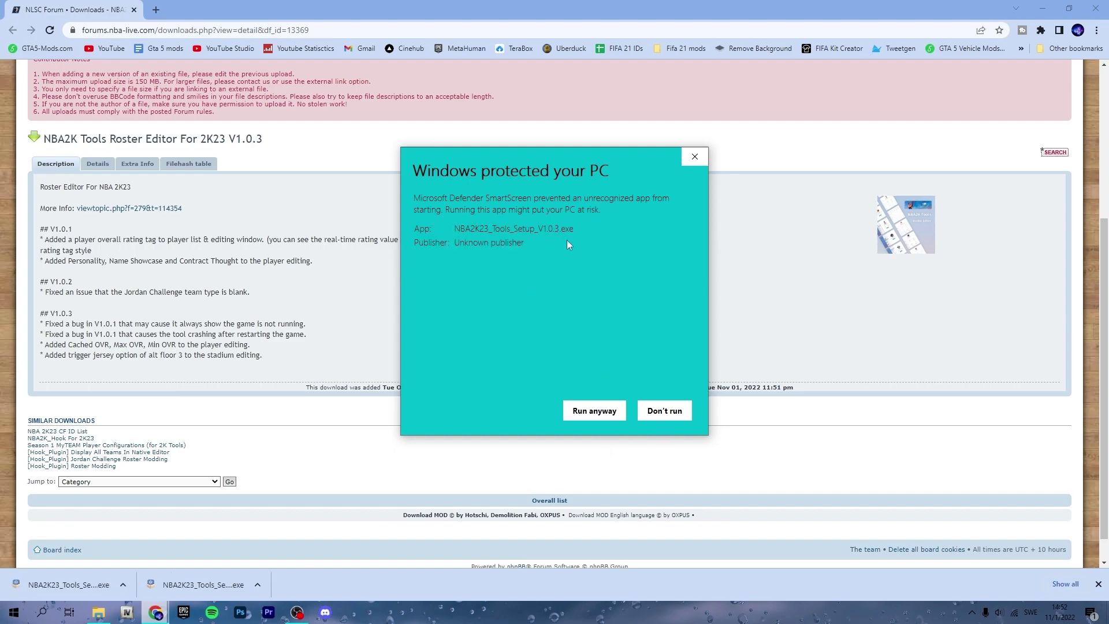
click(587, 414)
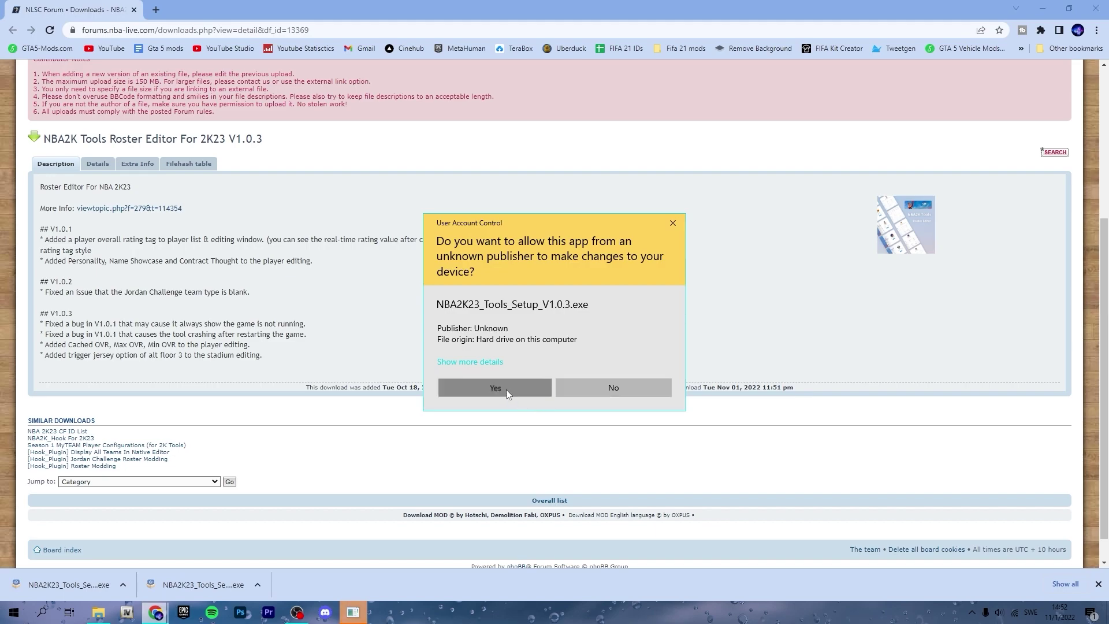
click(506, 390)
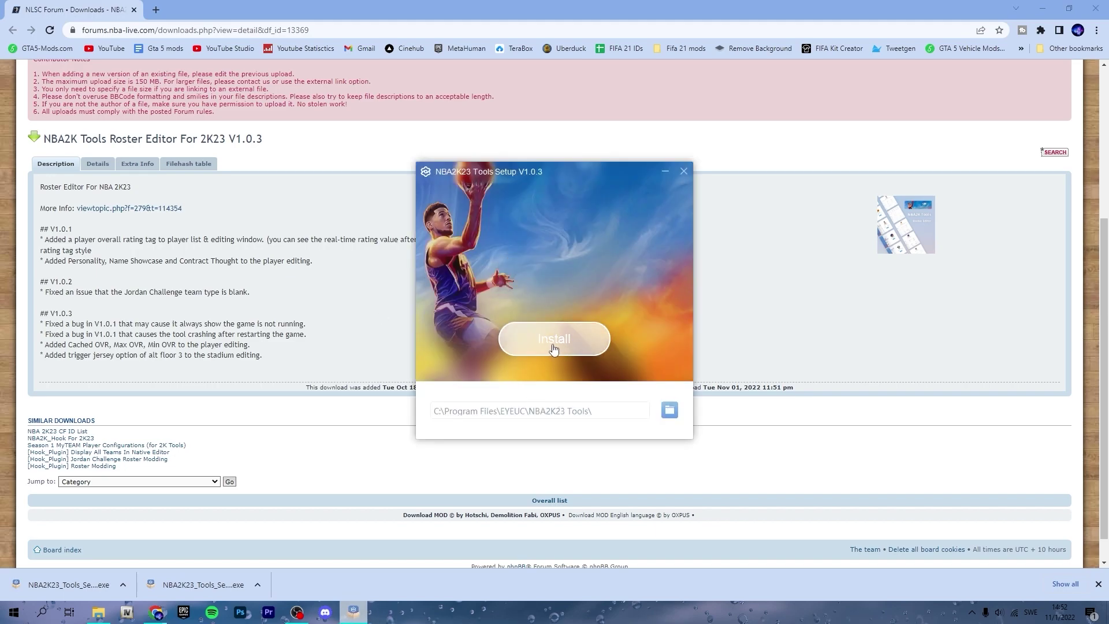
click(553, 344)
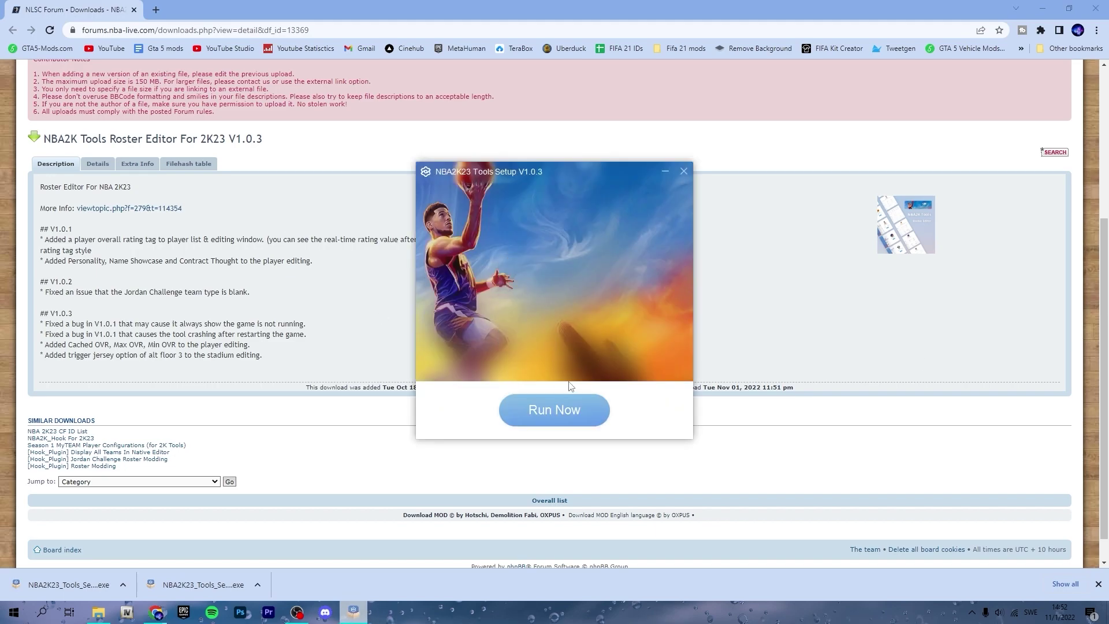
click(553, 412)
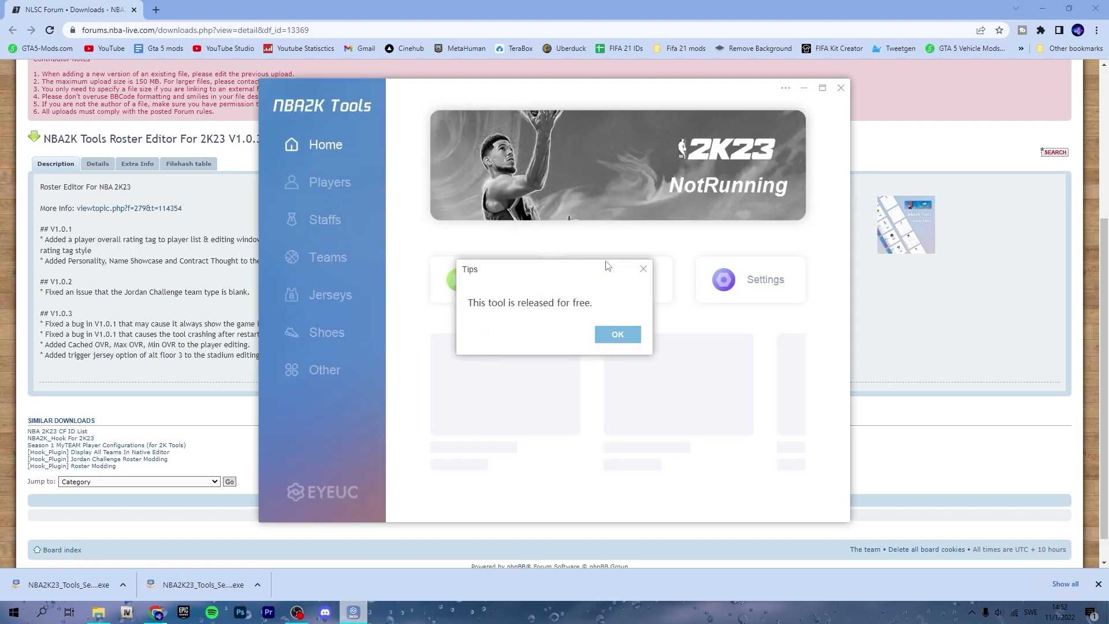
Dismiss the free-tool tip, minimise Chrome, and move NBA2K Tools beside the game folder
click(623, 339)
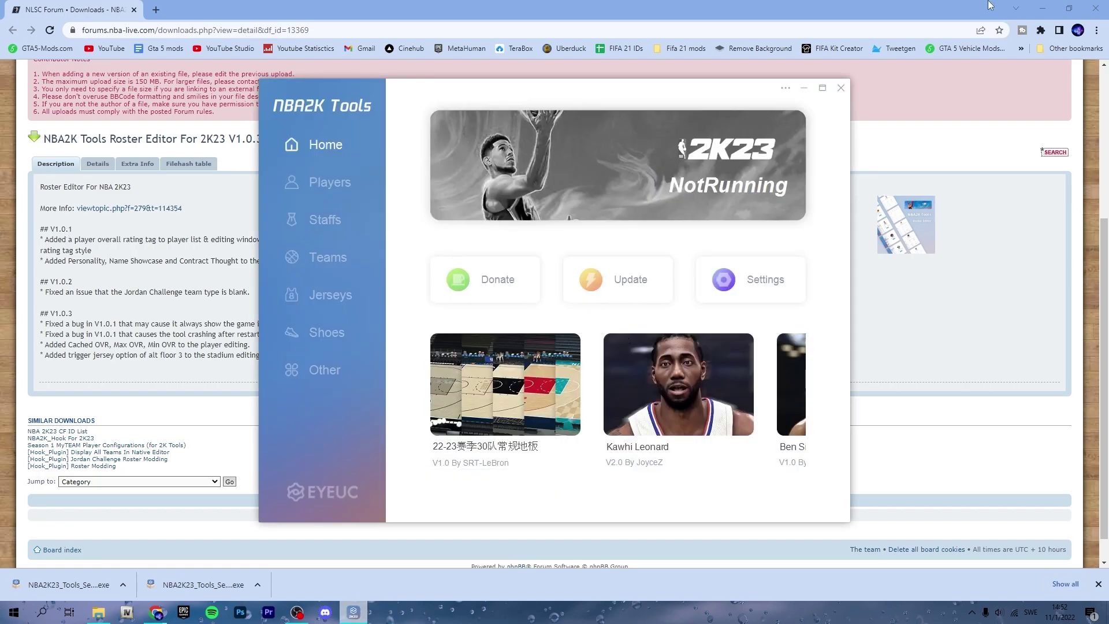
click(1047, 6)
drag(594, 94, 472, 70)
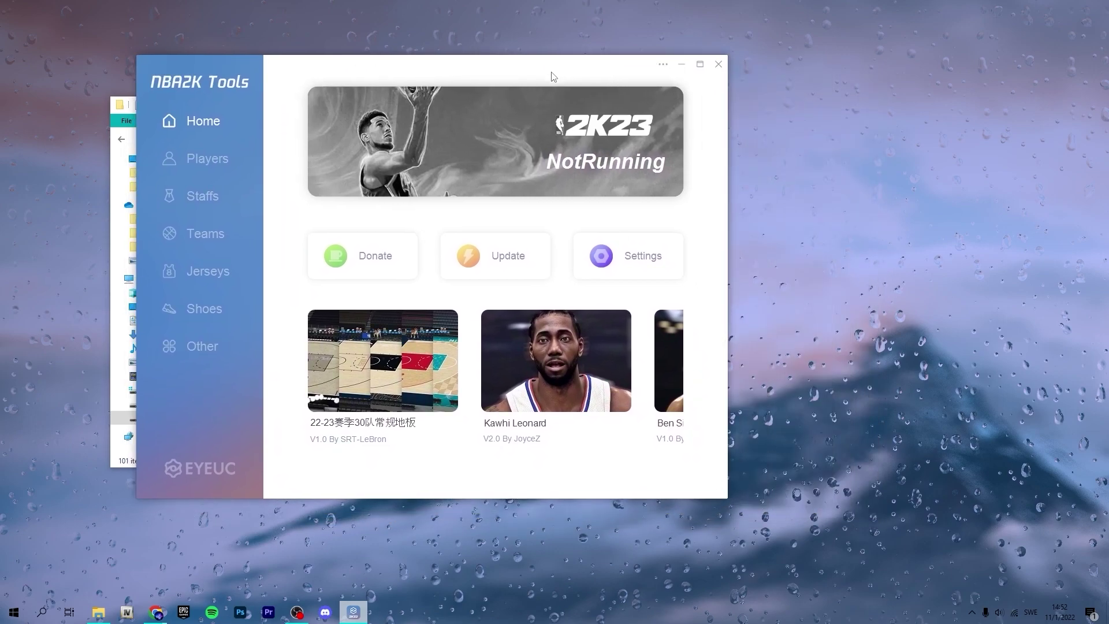
drag(575, 71, 713, 75)
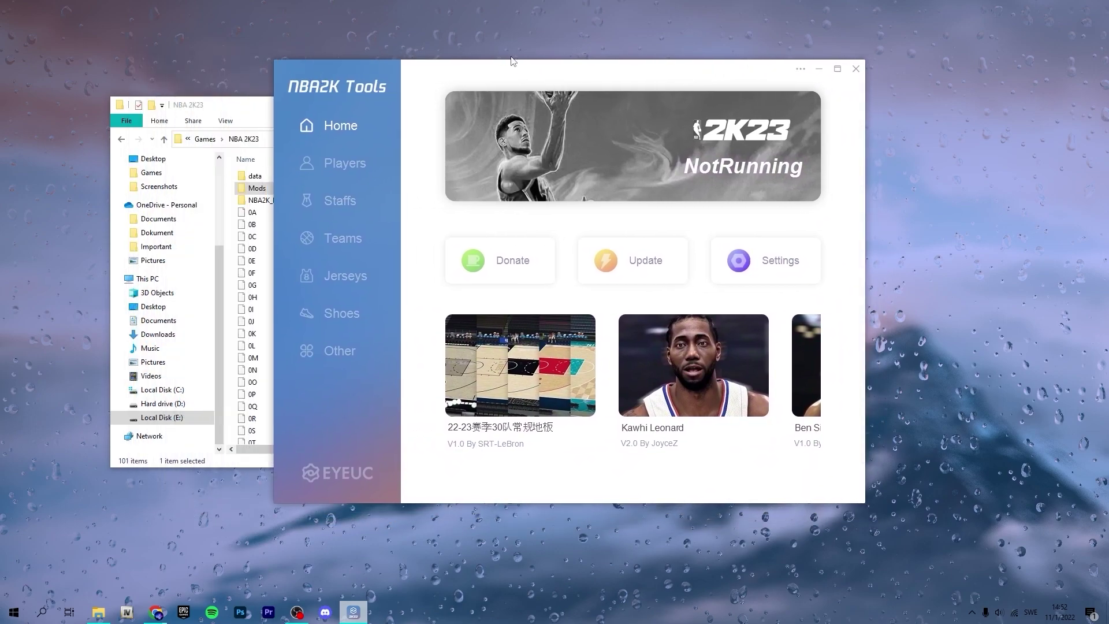
Browse the Players page, maximise NBA2K Tools, view the Other tools section, and return Home
click(351, 164)
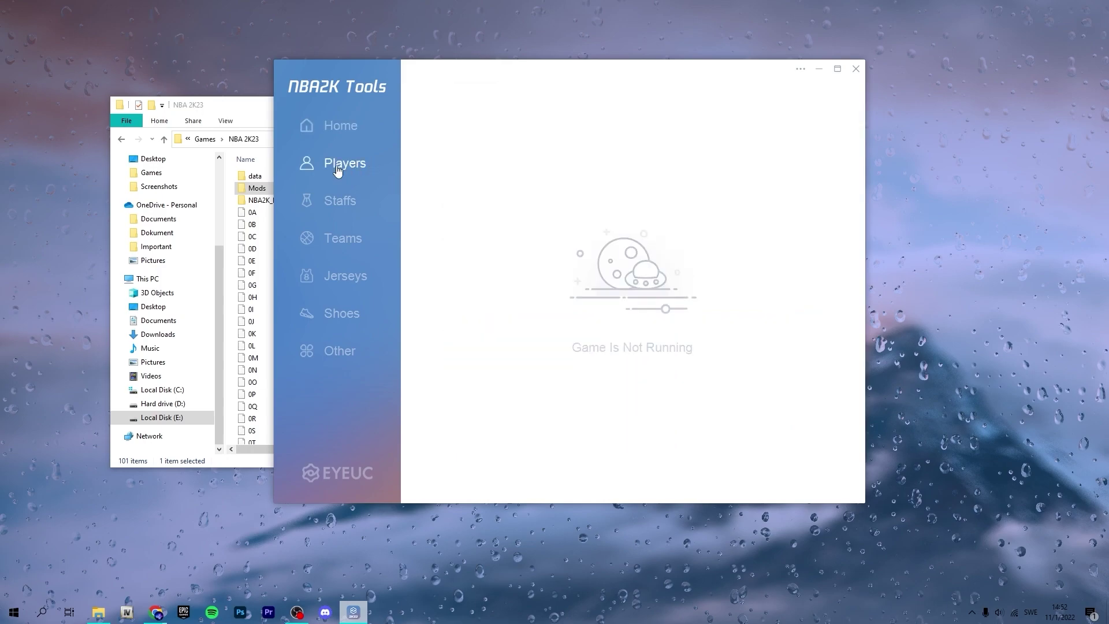
click(345, 159)
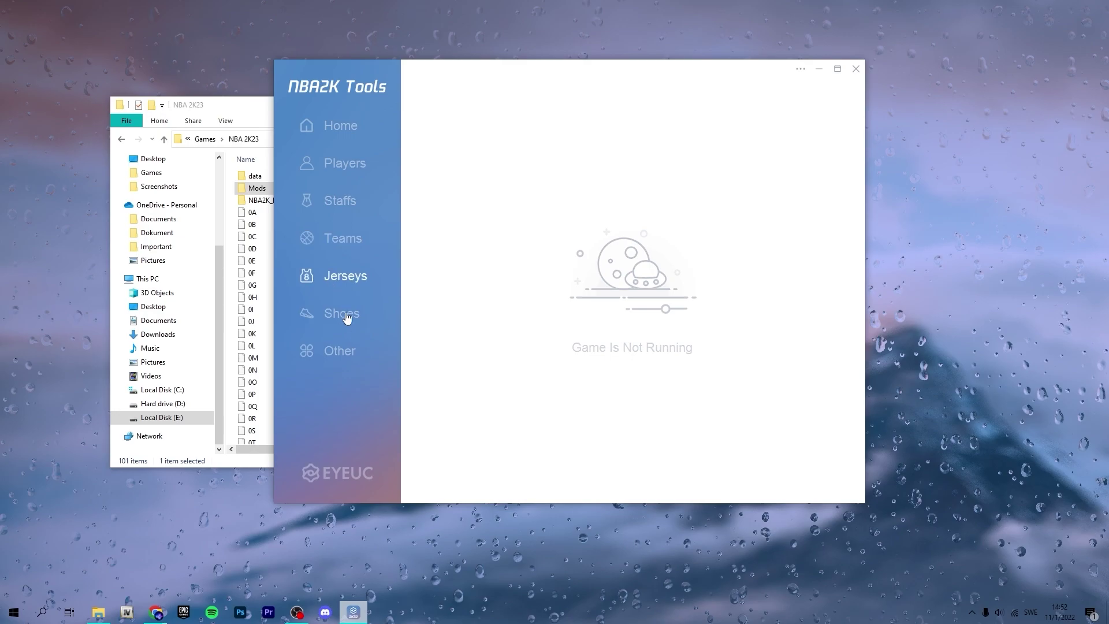
click(327, 128)
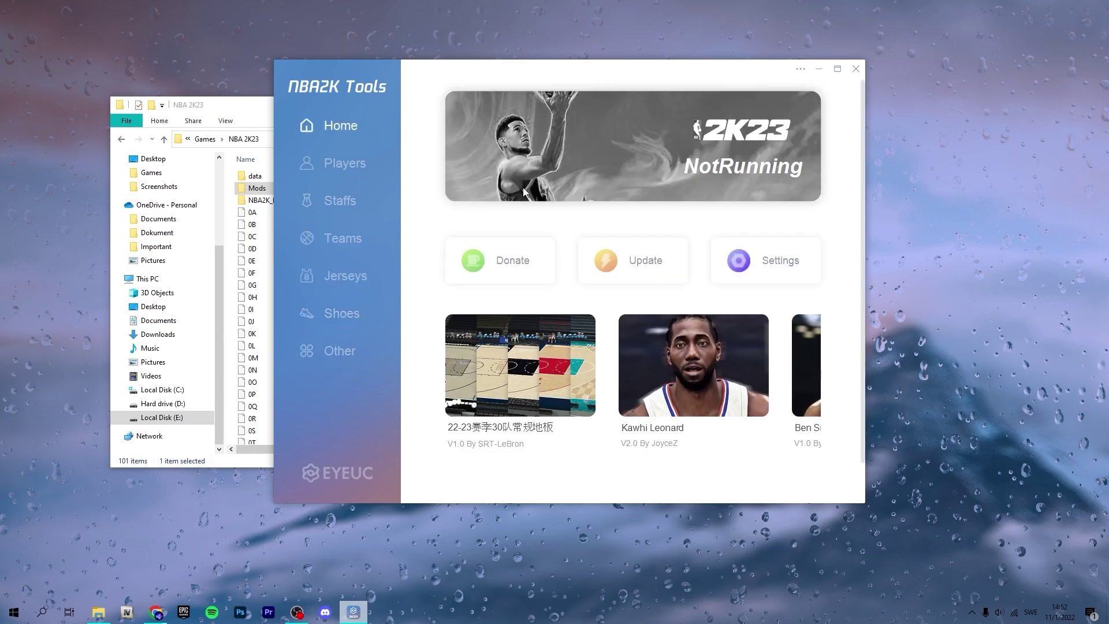
click(837, 69)
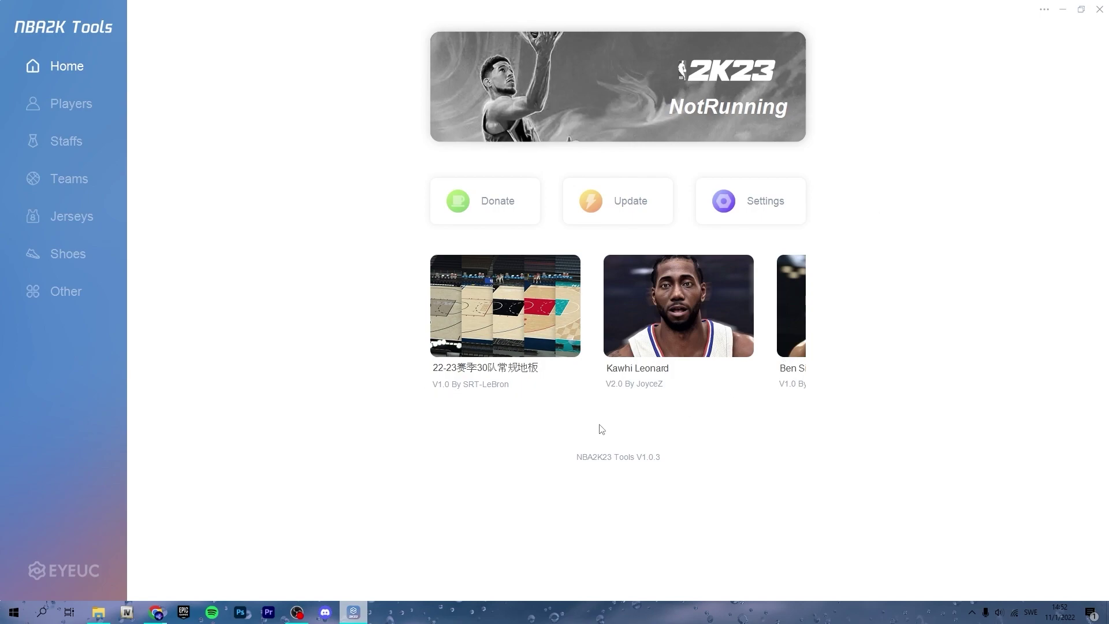
click(70, 292)
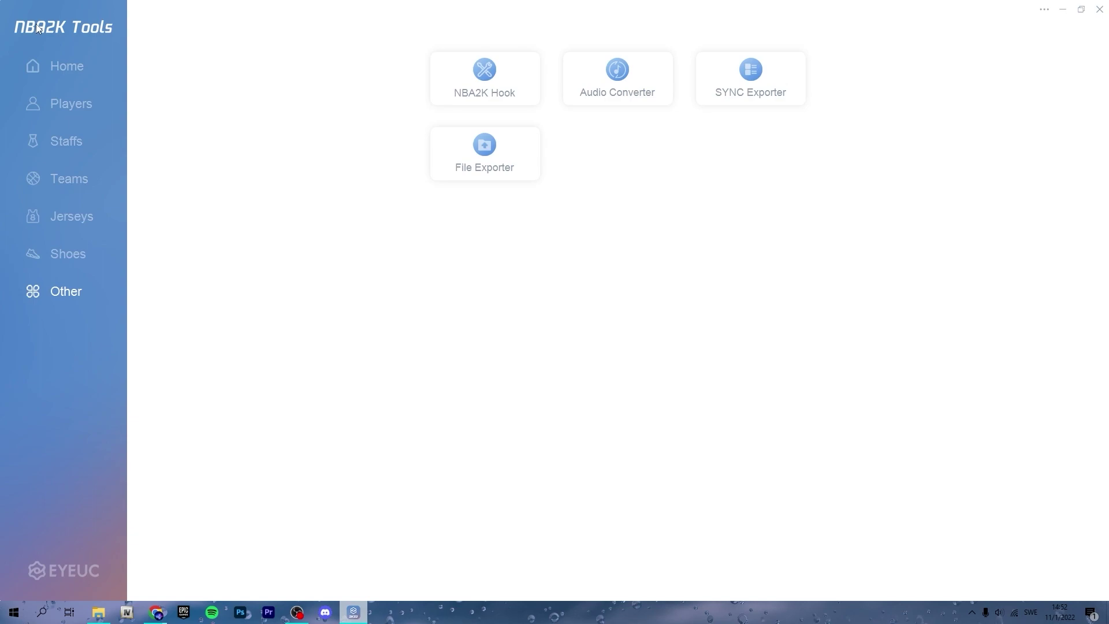
click(59, 76)
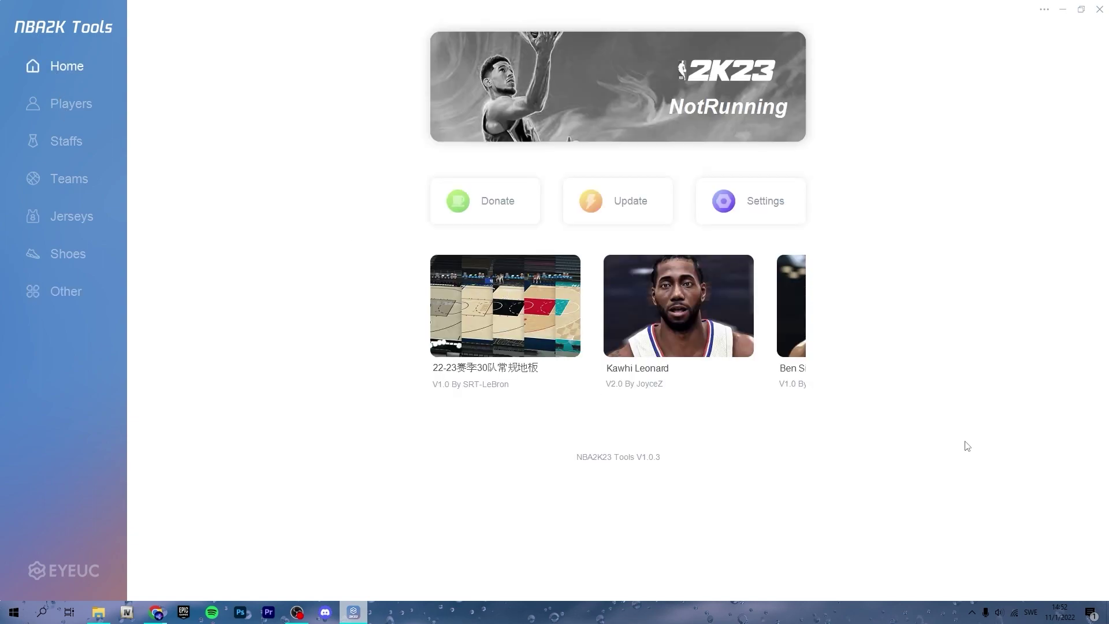
Restore the window, check the Players editor again, and position Home over the game folder
drag(1004, 11, 983, 20)
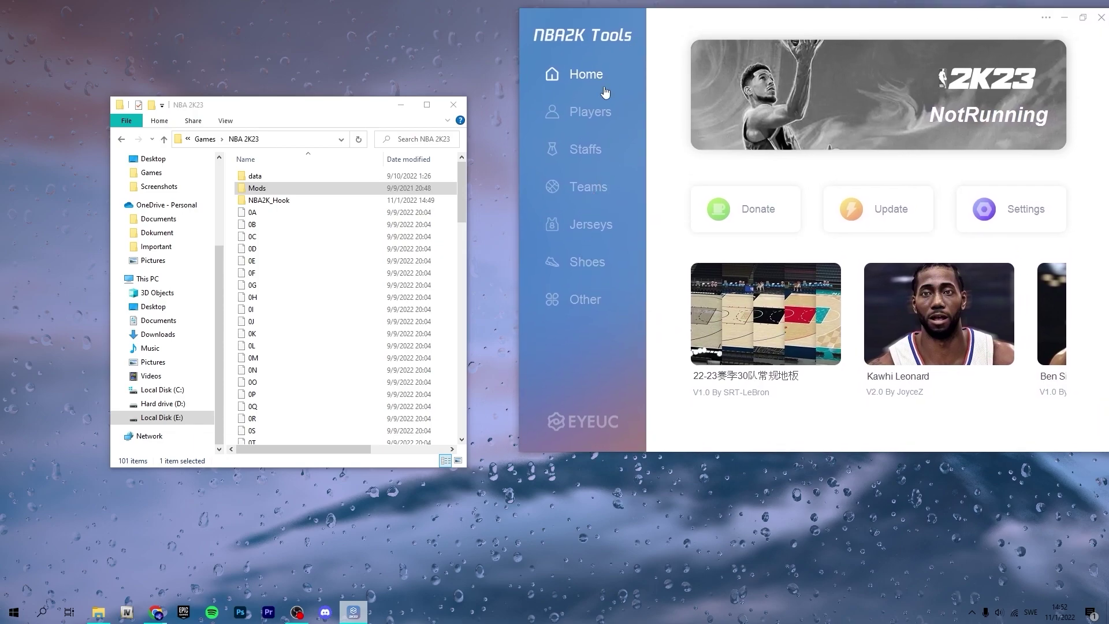
click(597, 126)
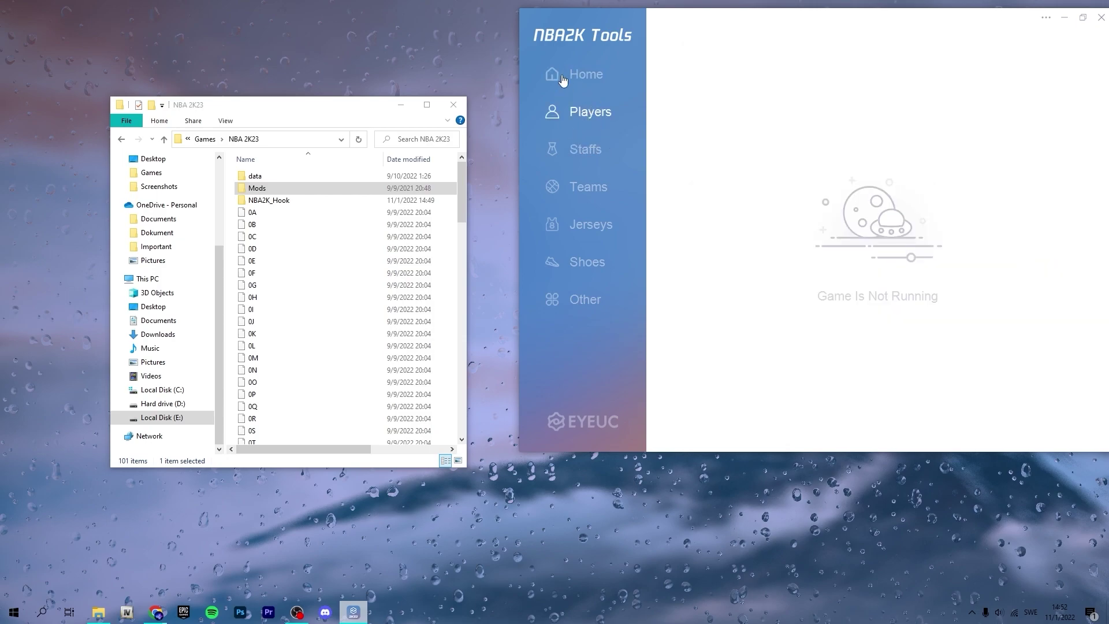
click(563, 80)
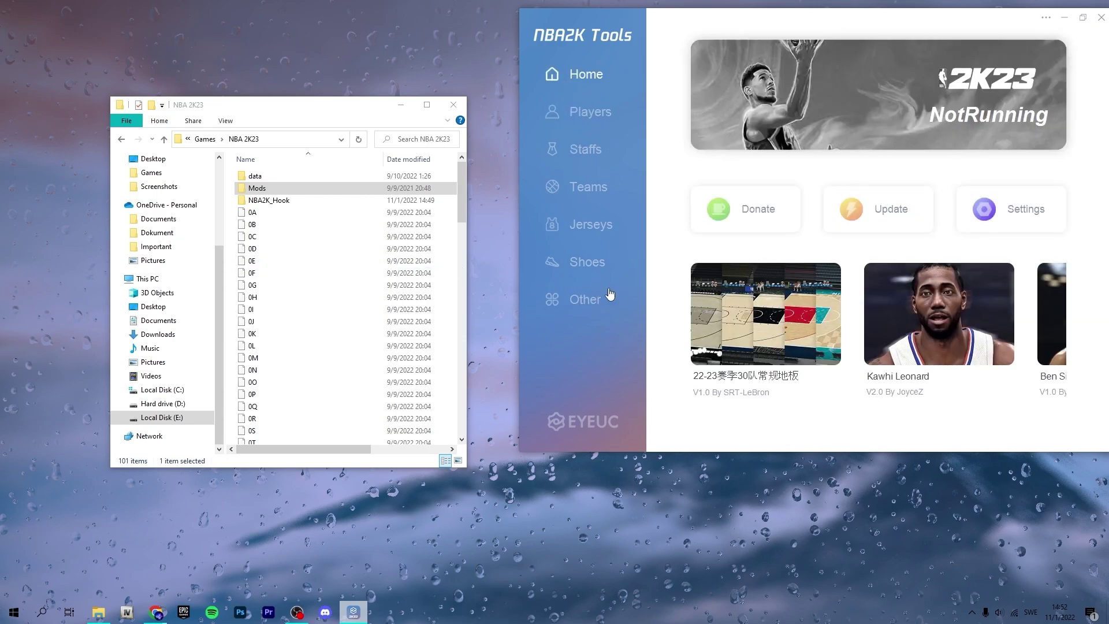
mouse_move(785, 22)
mouse_down()
mouse_move(722, 35)
mouse_move(788, 38)
mouse_up()
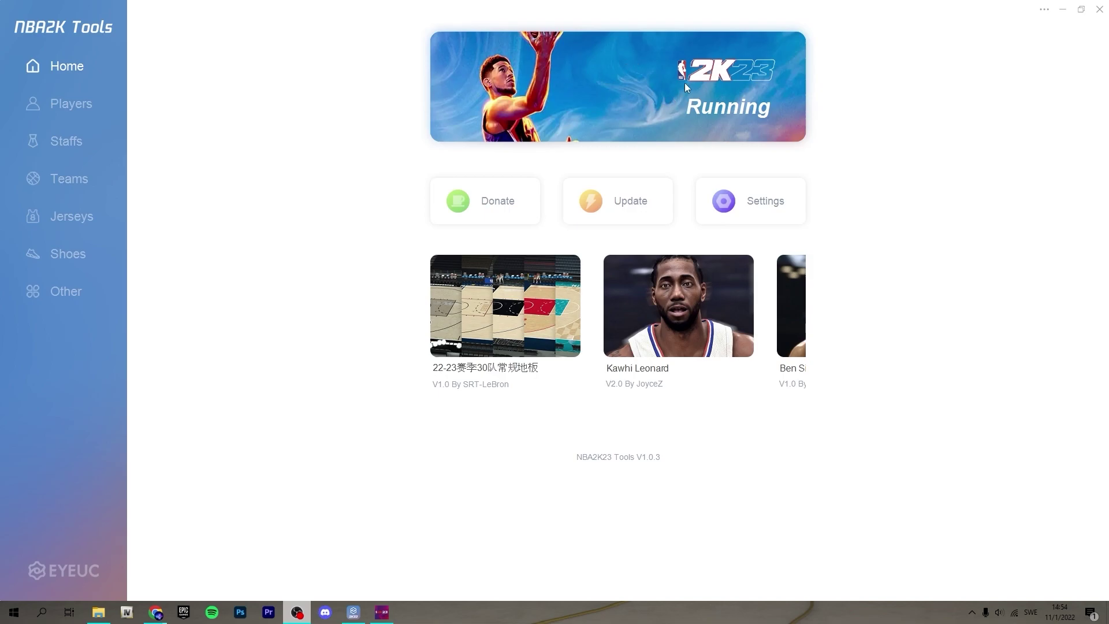
Load the running game's 4240-player list in NBA2K Tools, then switch to NBA 2K23
click(85, 99)
scroll(230, 391, down, 8)
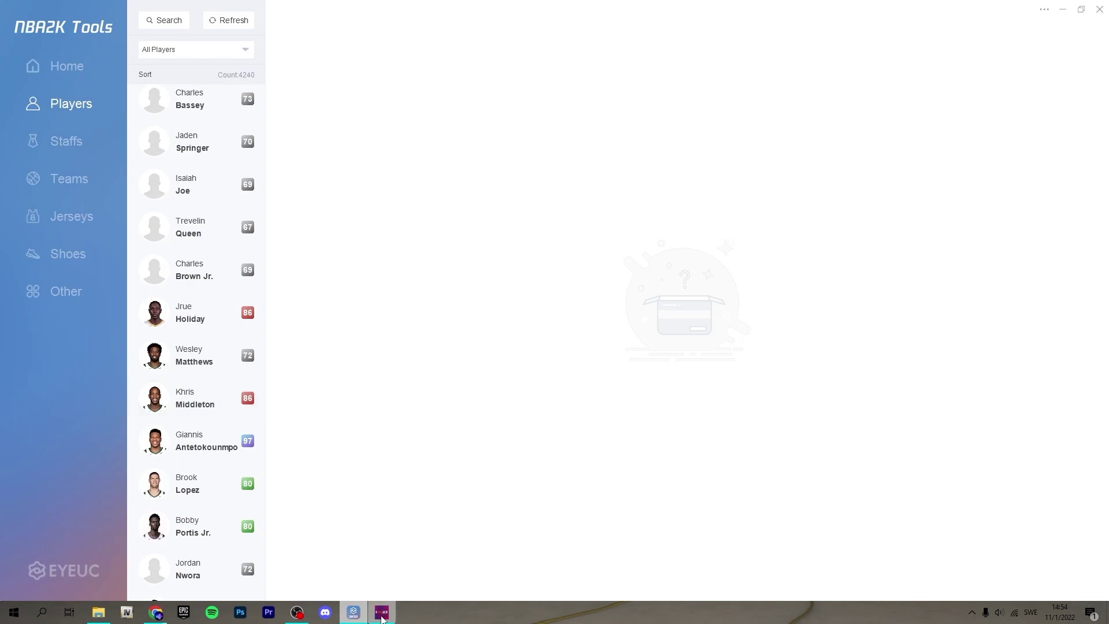
click(382, 614)
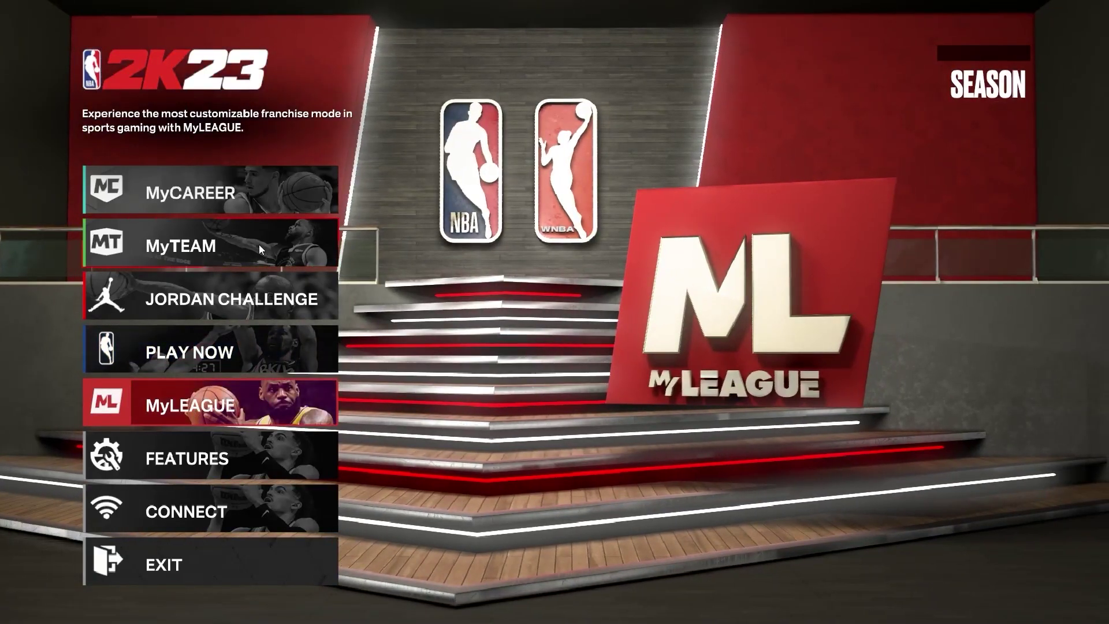
Load the existing MyLEAGUE league in NBA 2K23 and peek at its social media feed
key(Return)
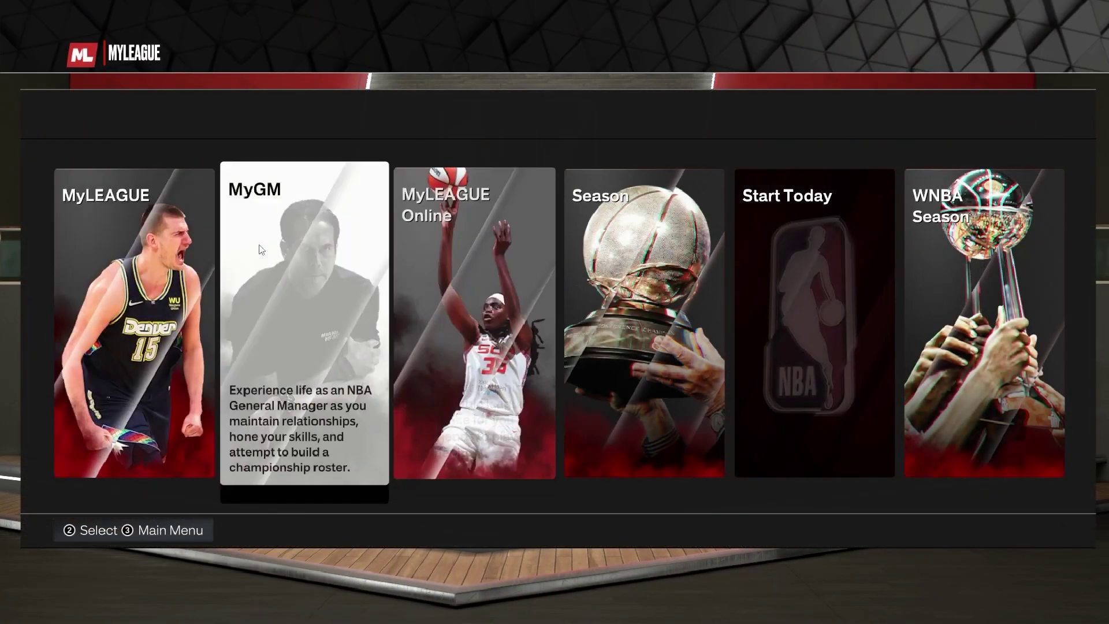
key(Left)
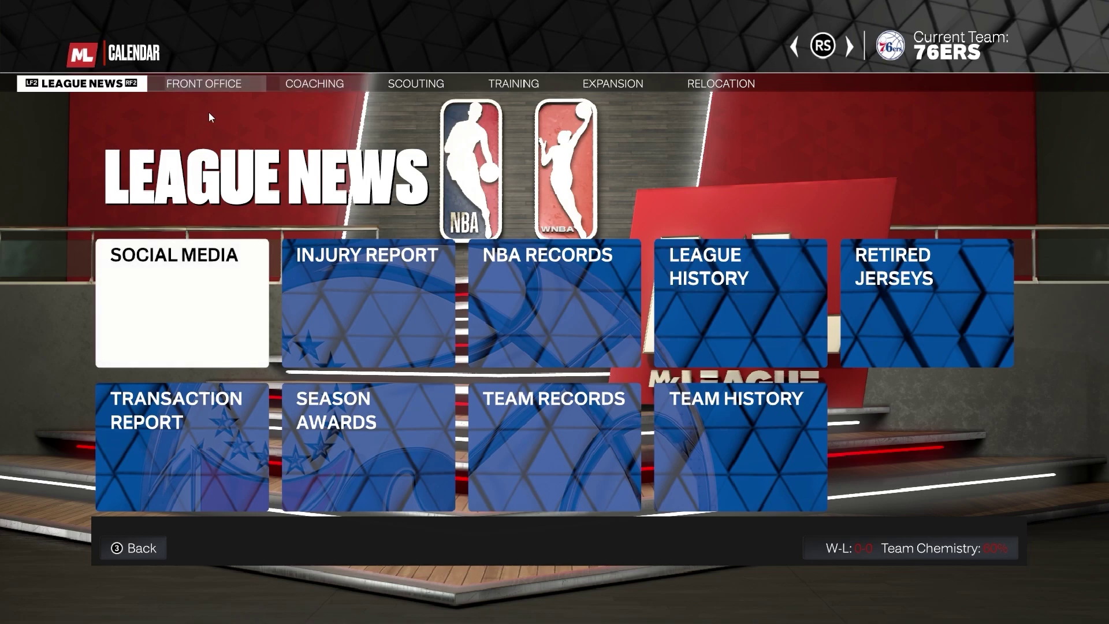
key(Return)
key(Escape)
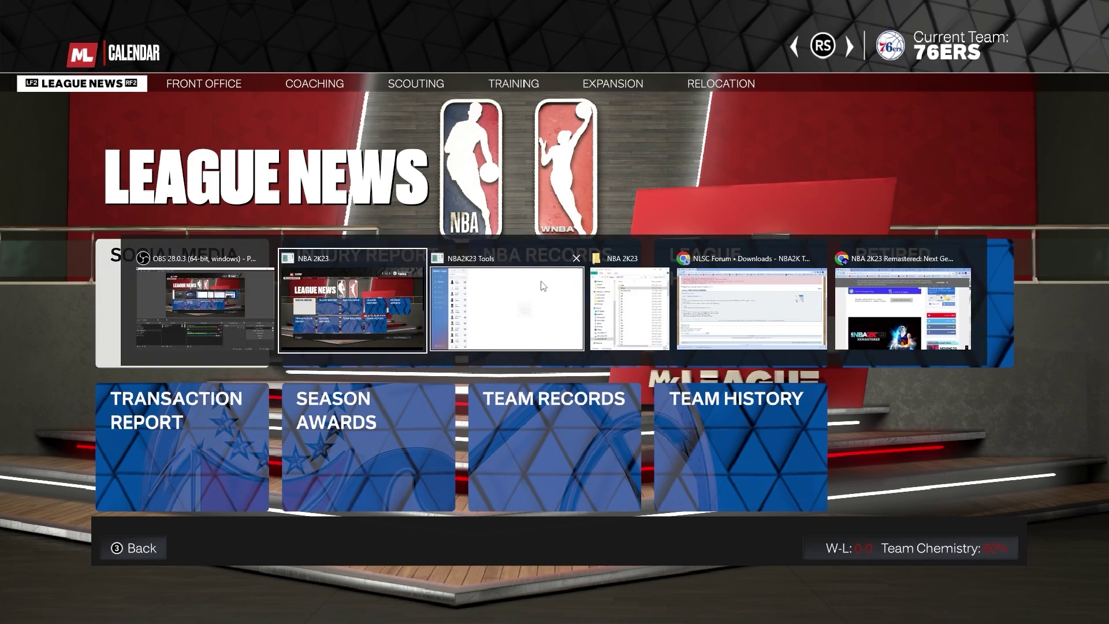
click(517, 301)
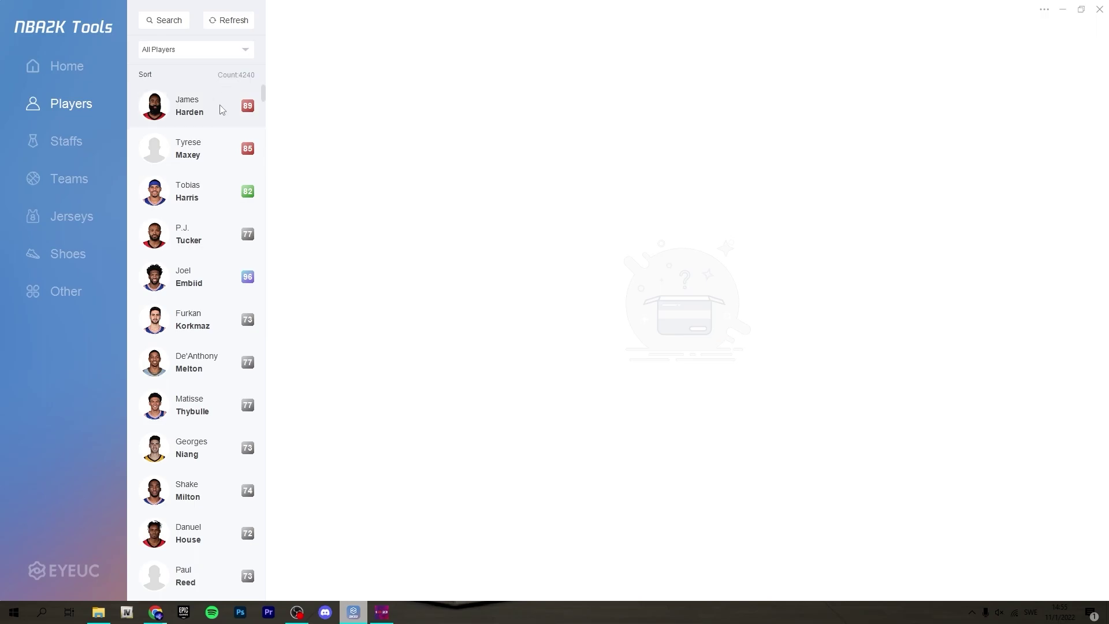
click(381, 612)
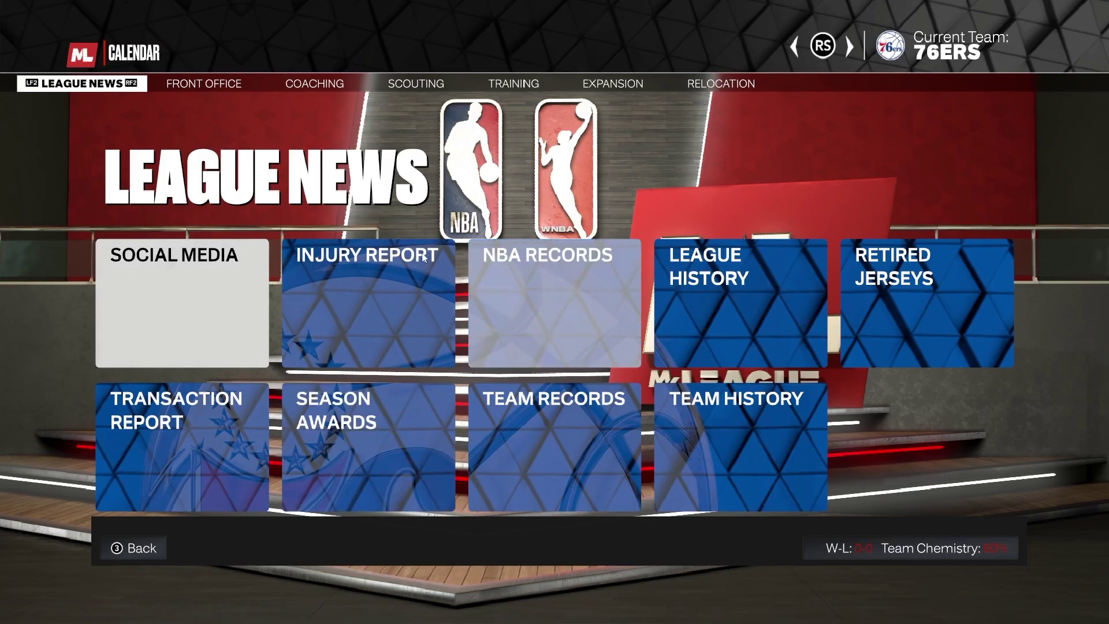
Browse Training, Coaching and Front Office, check Harden's 89 overall on the 76ers roster, then return to NBA2K Tools
key(Return)
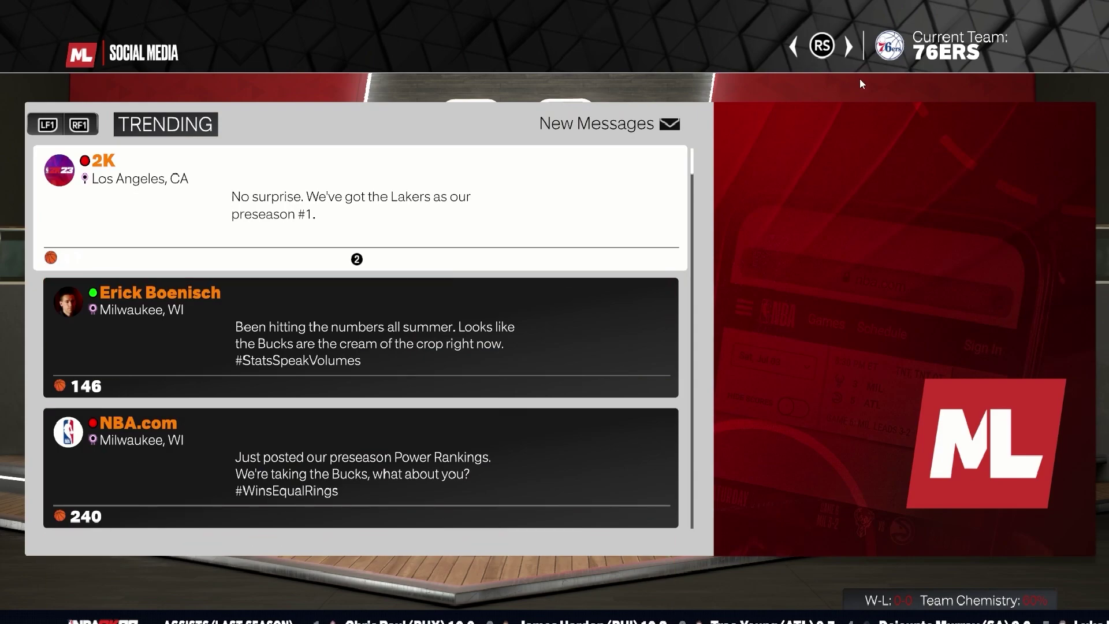
key(Escape)
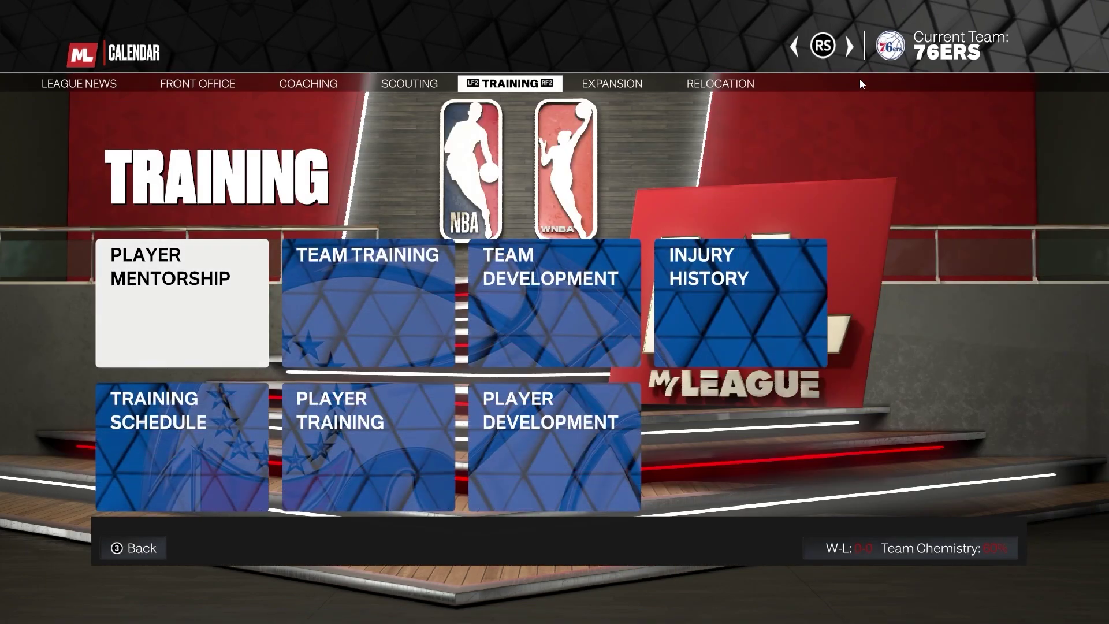
key(q)
key(q)
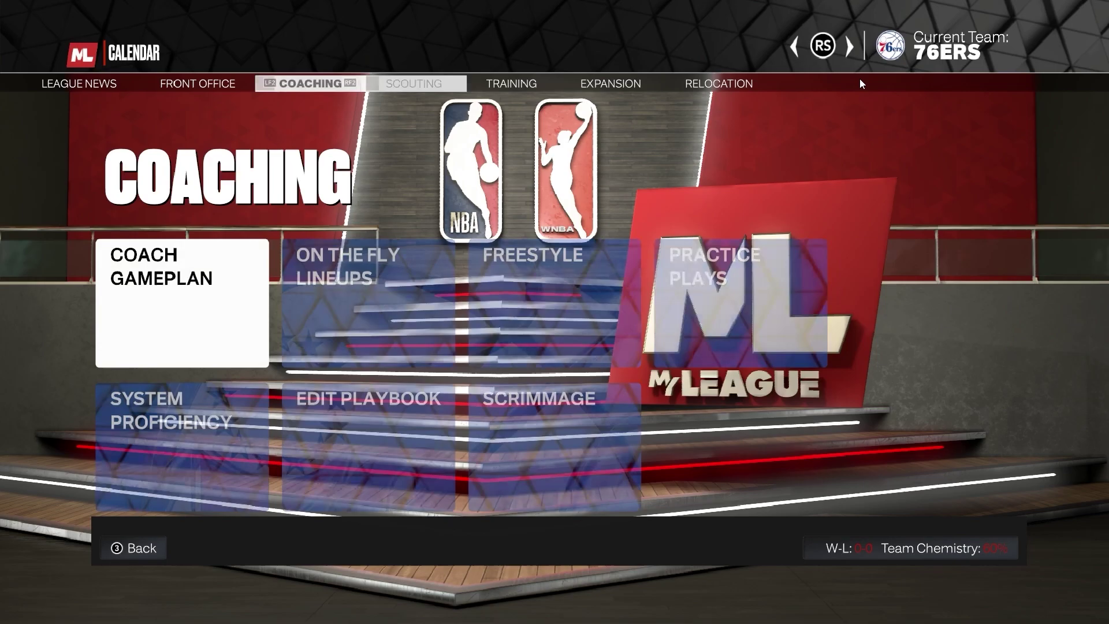
key(q)
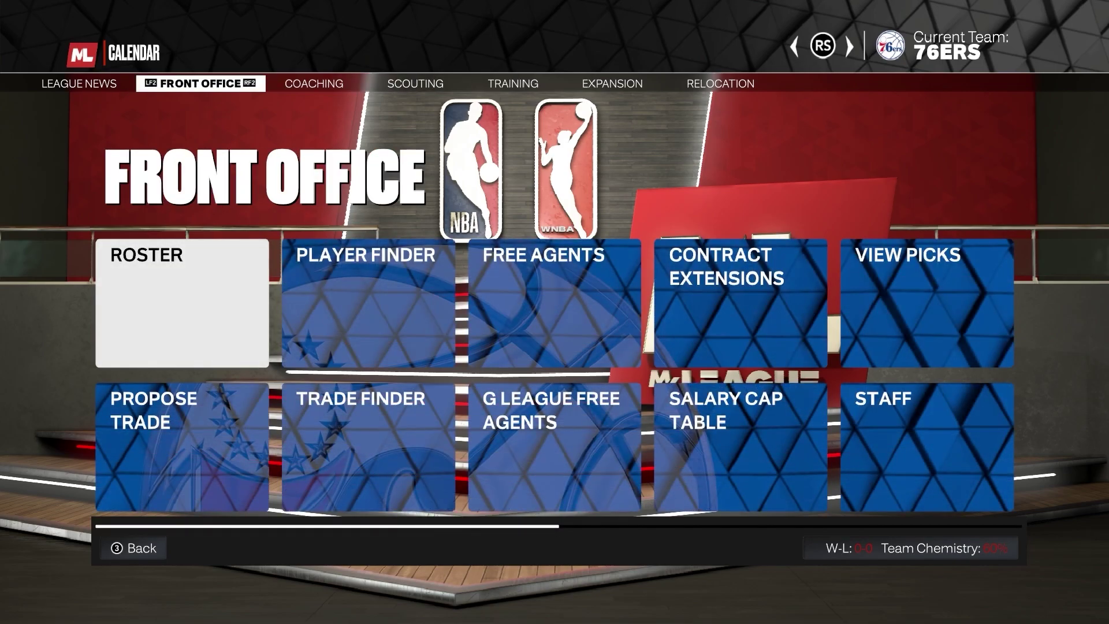
key(Return)
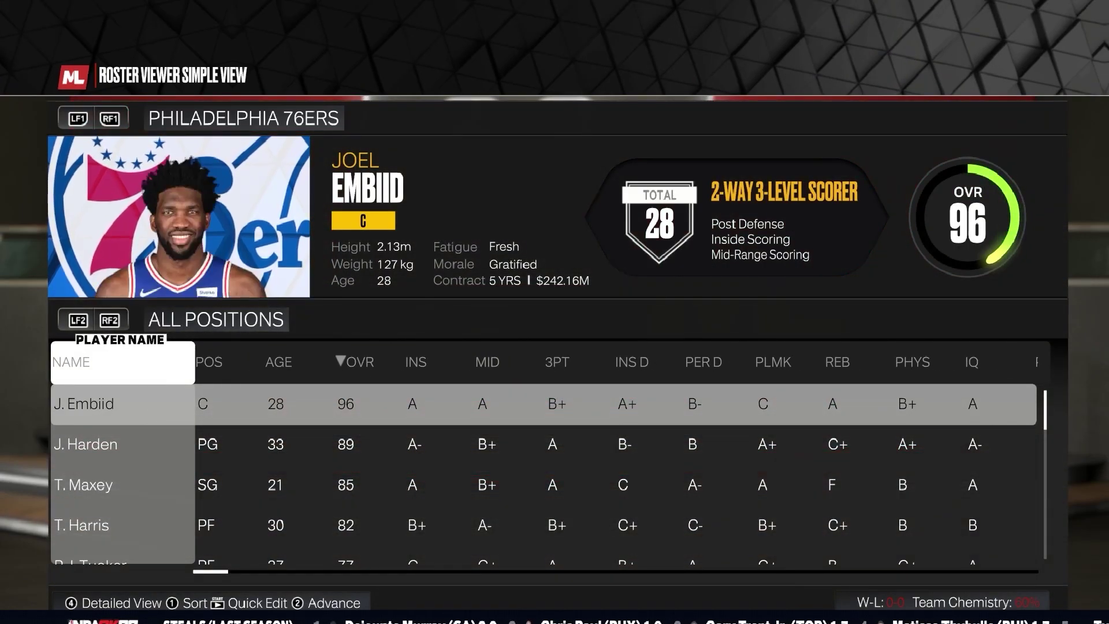
key(Down)
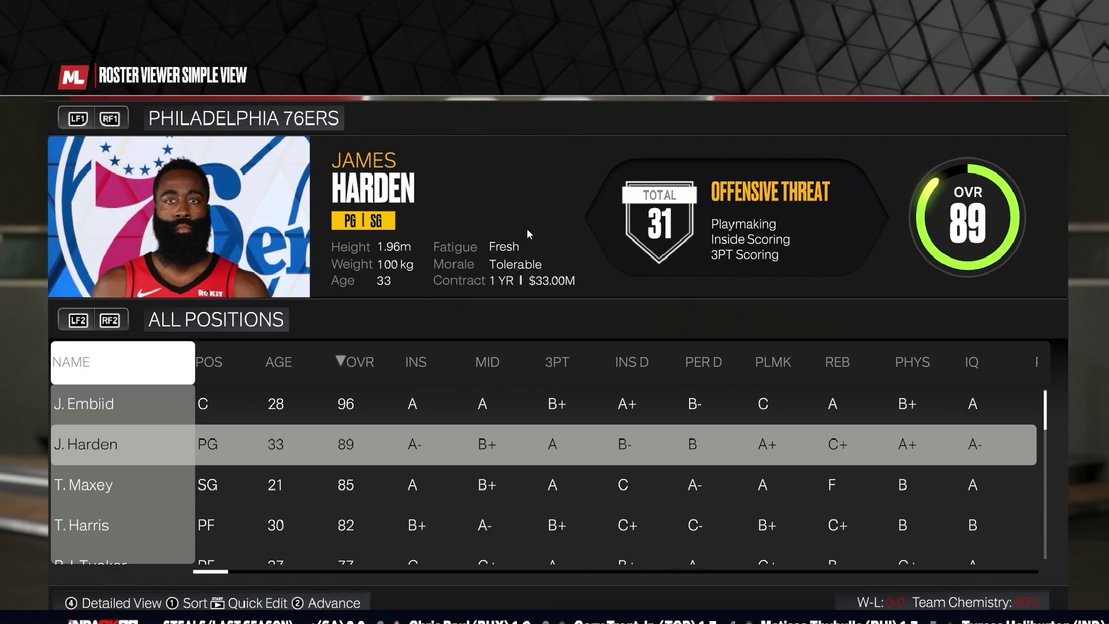
key(alt+Tab)
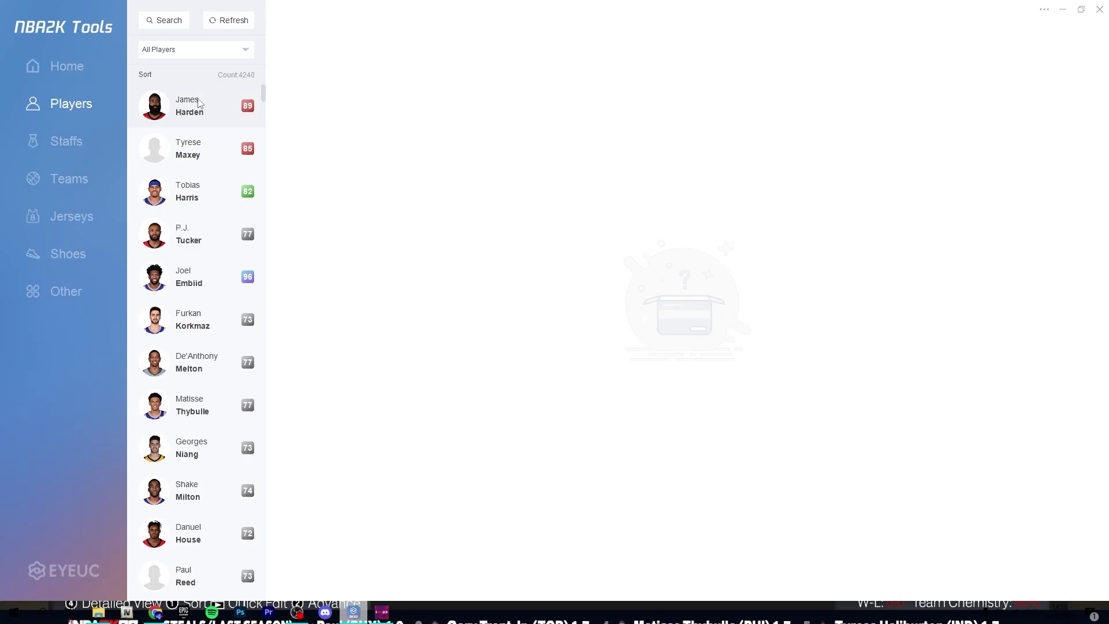
Select James Harden, briefly open his editor, and try the player search and team filter
click(199, 103)
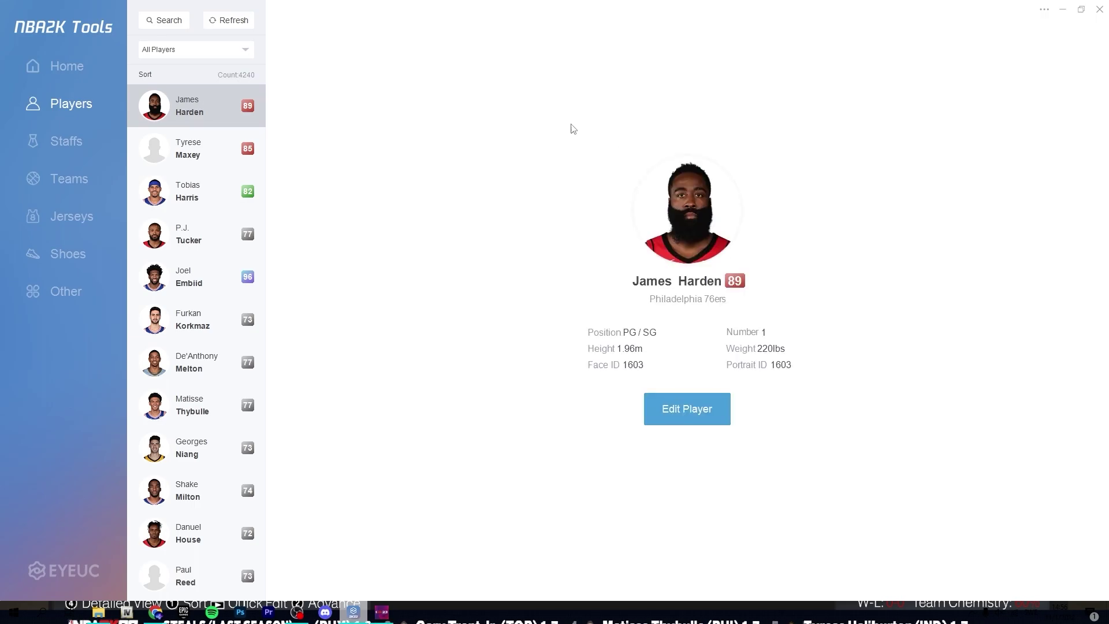
click(692, 420)
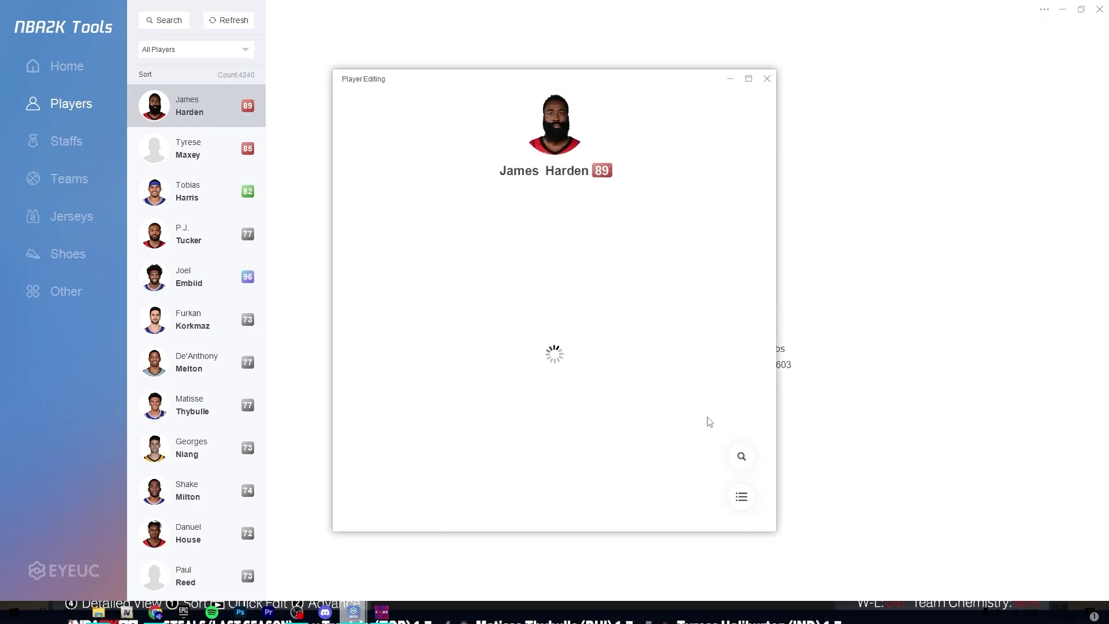
click(762, 79)
click(166, 25)
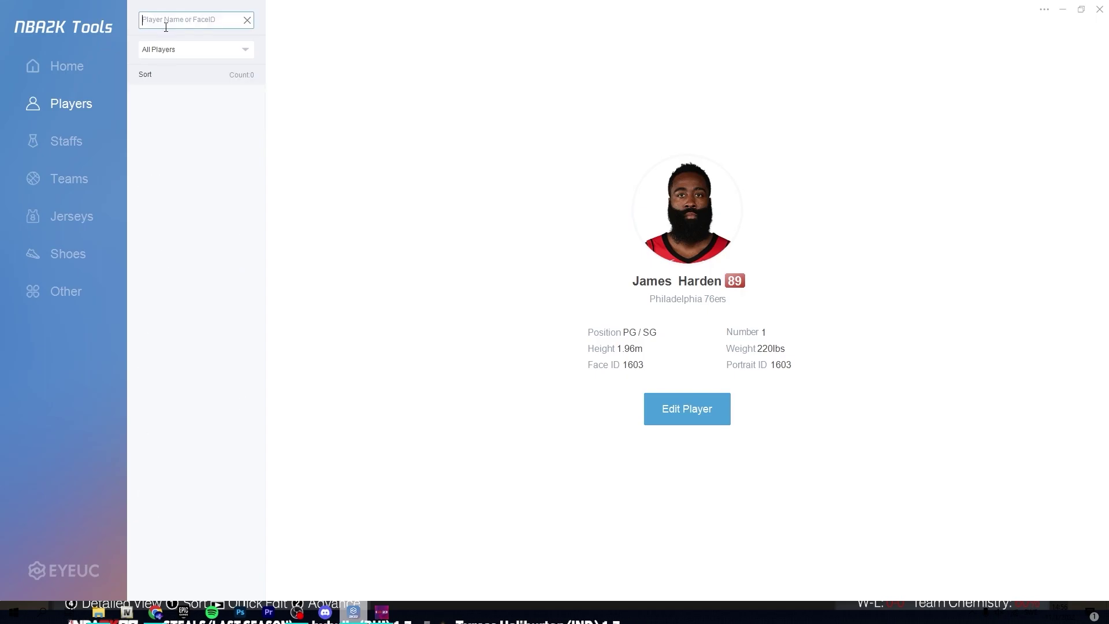
click(247, 20)
click(219, 54)
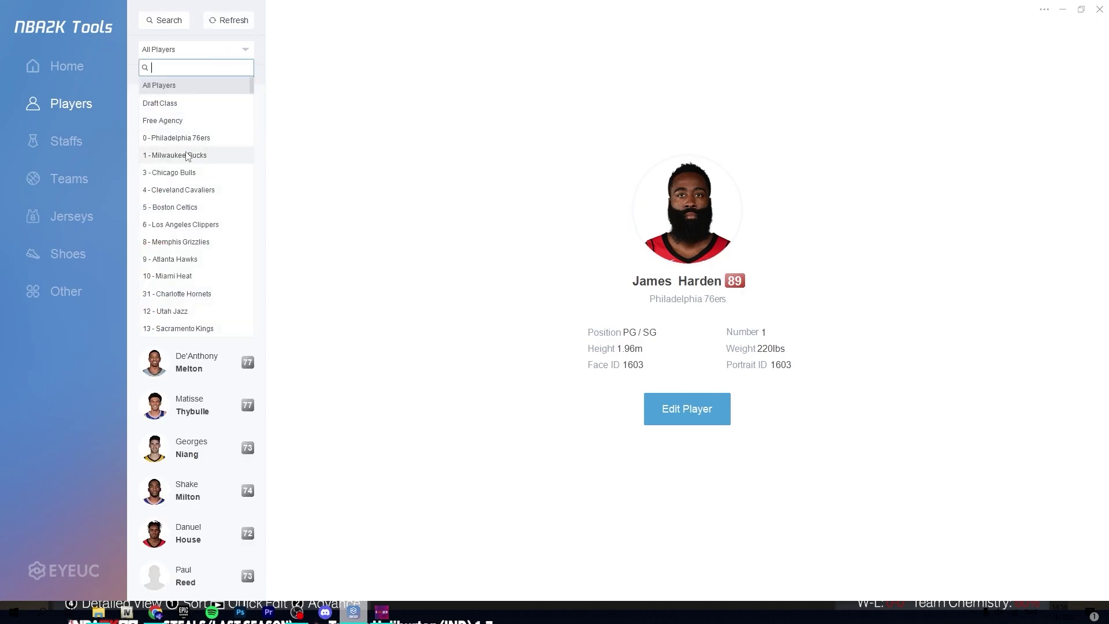
scroll(203, 173, down, 5)
scroll(222, 127, up, 5)
click(218, 48)
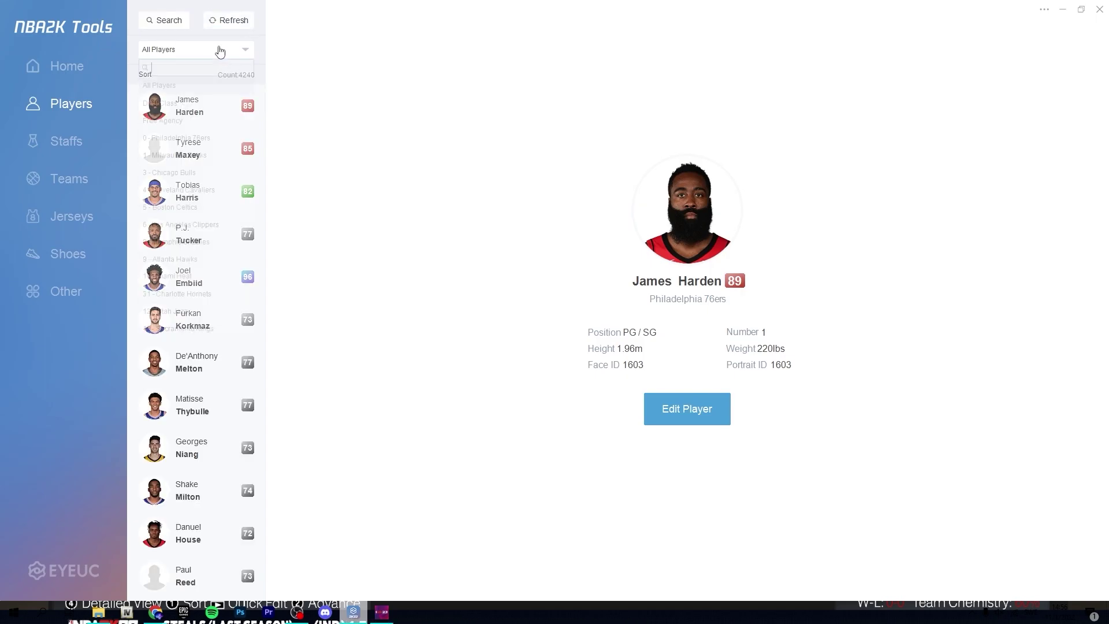
Reopen Harden's editor, scroll through his Vitals, and view his Shoes/Gear with Harden Vol. 6 shoes
click(680, 416)
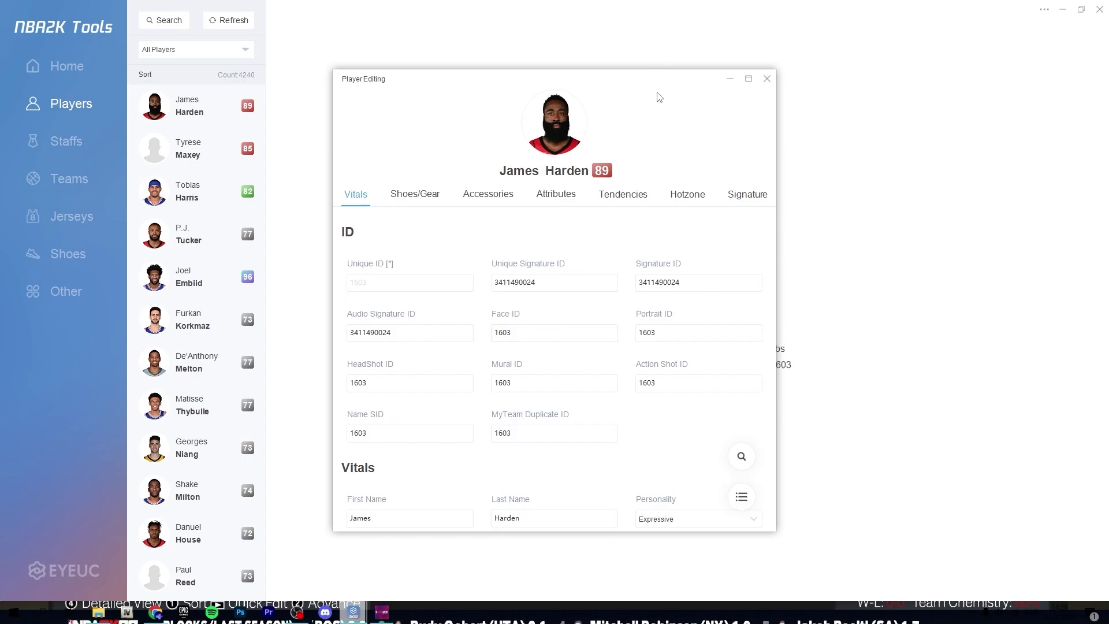
scroll(677, 352, down, 1)
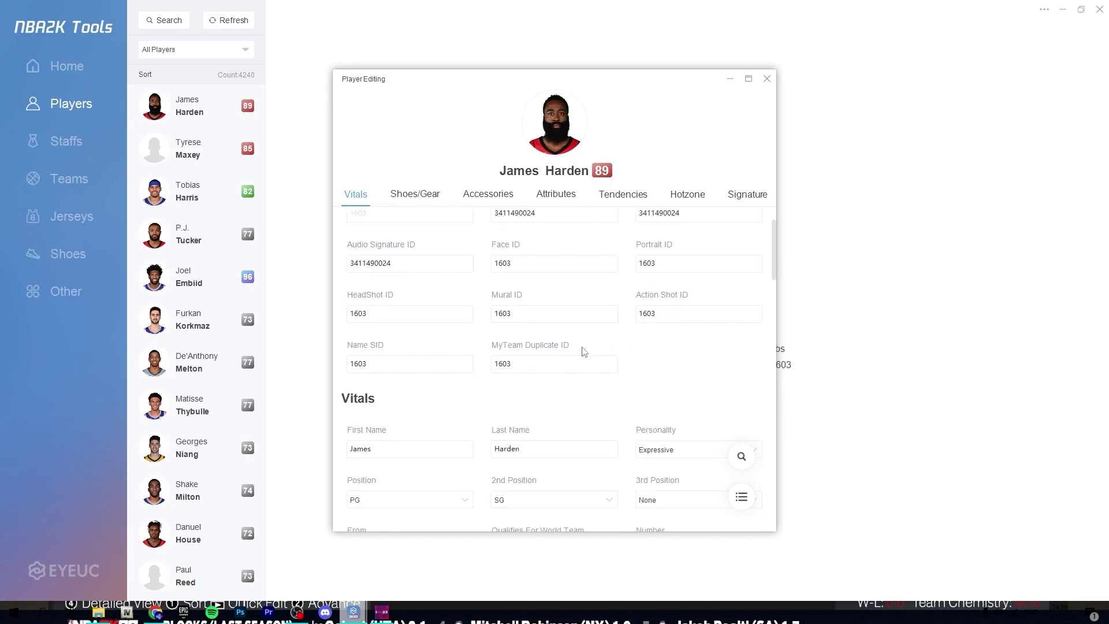
scroll(558, 373, down, 1)
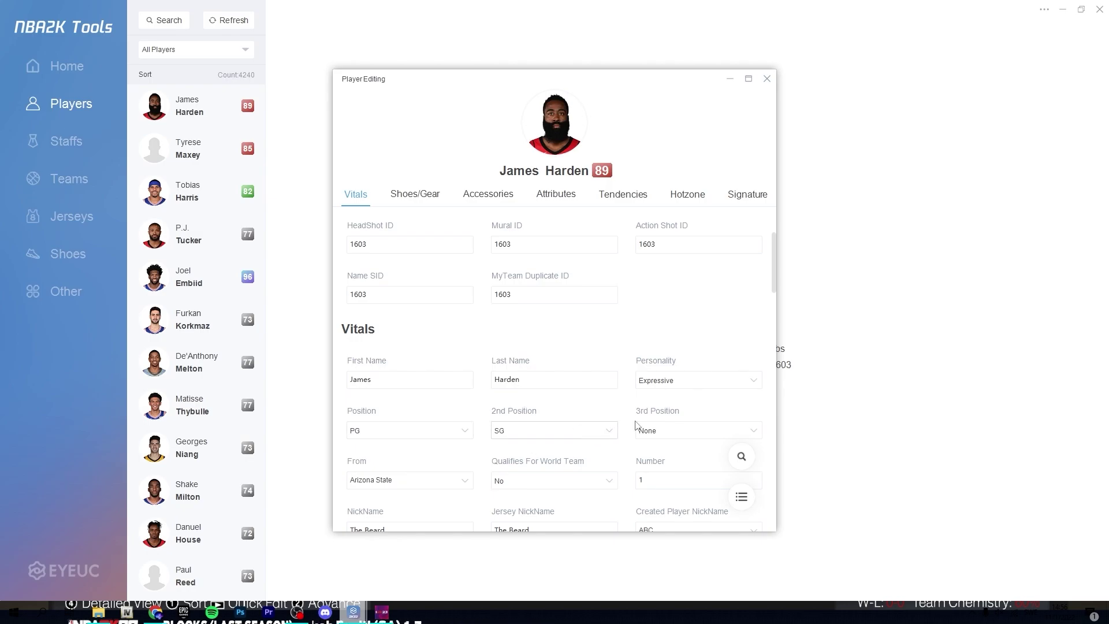
scroll(608, 444, down, 2)
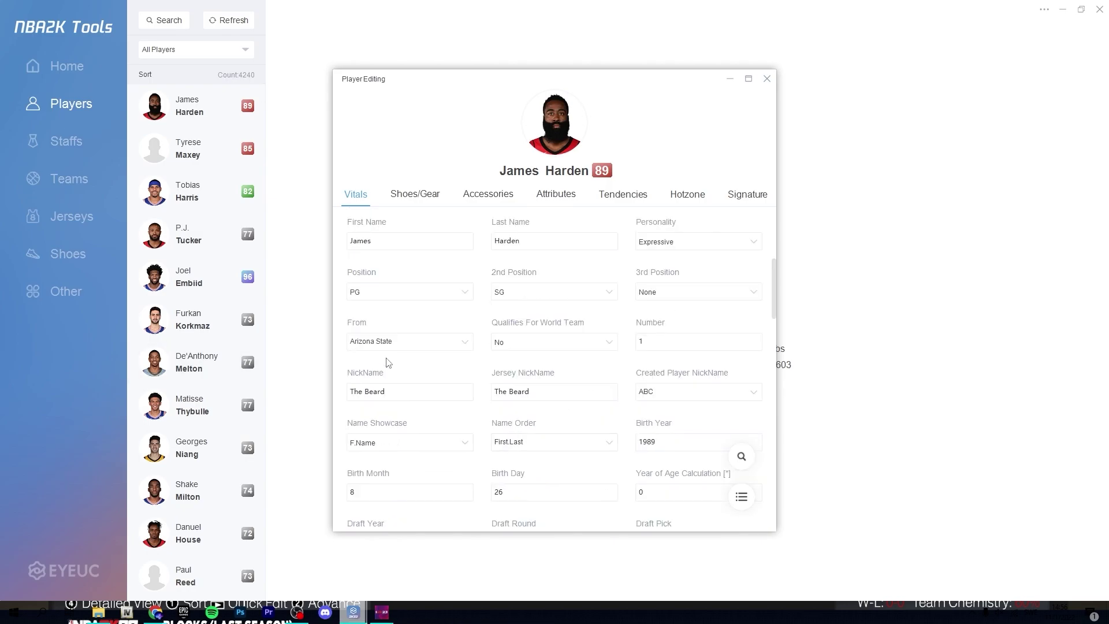
scroll(517, 360, down, 2)
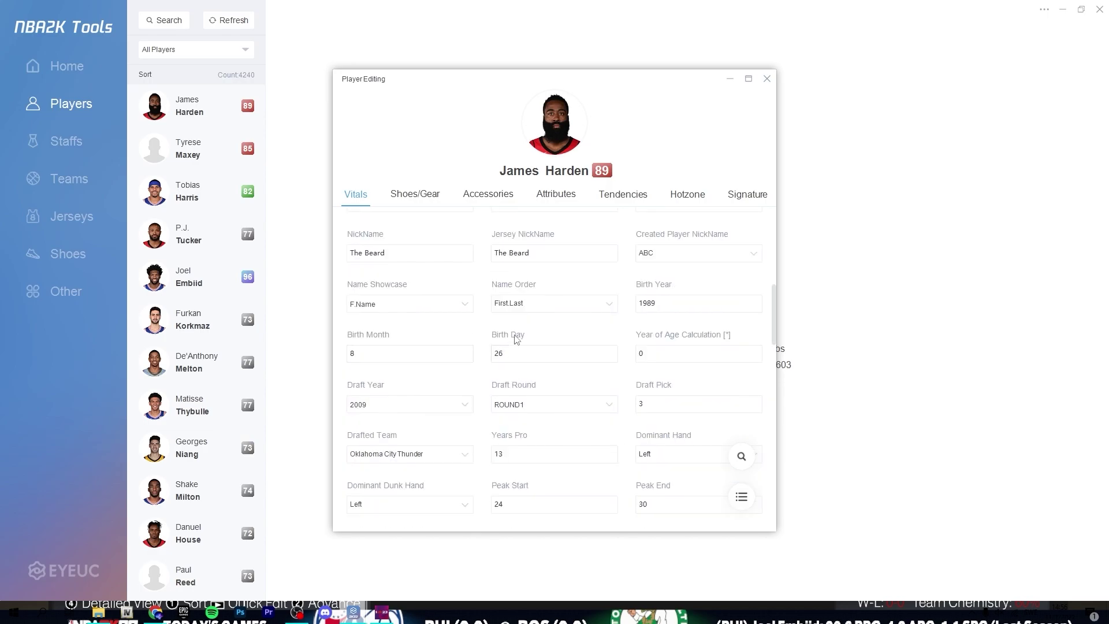
scroll(517, 346, down, 2)
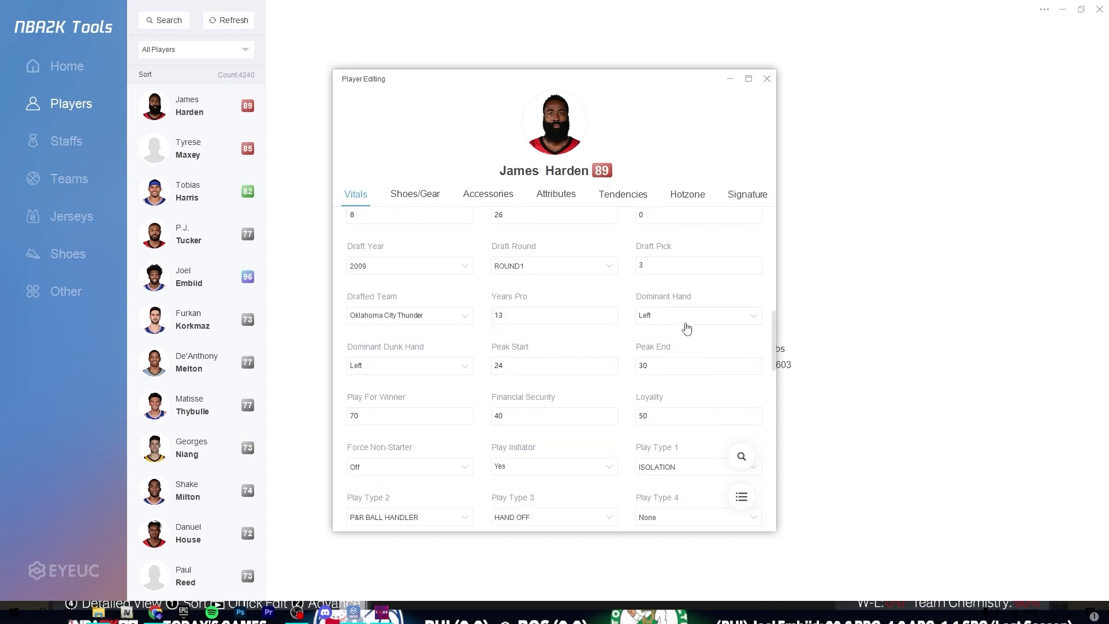
scroll(564, 321, down, 6)
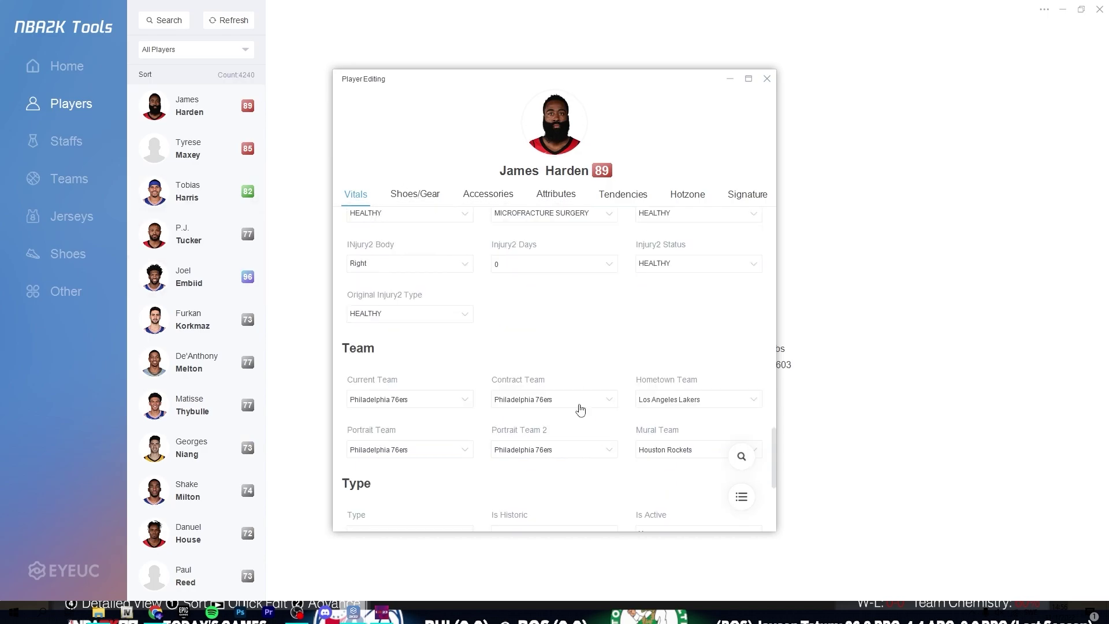
scroll(581, 410, down, 4)
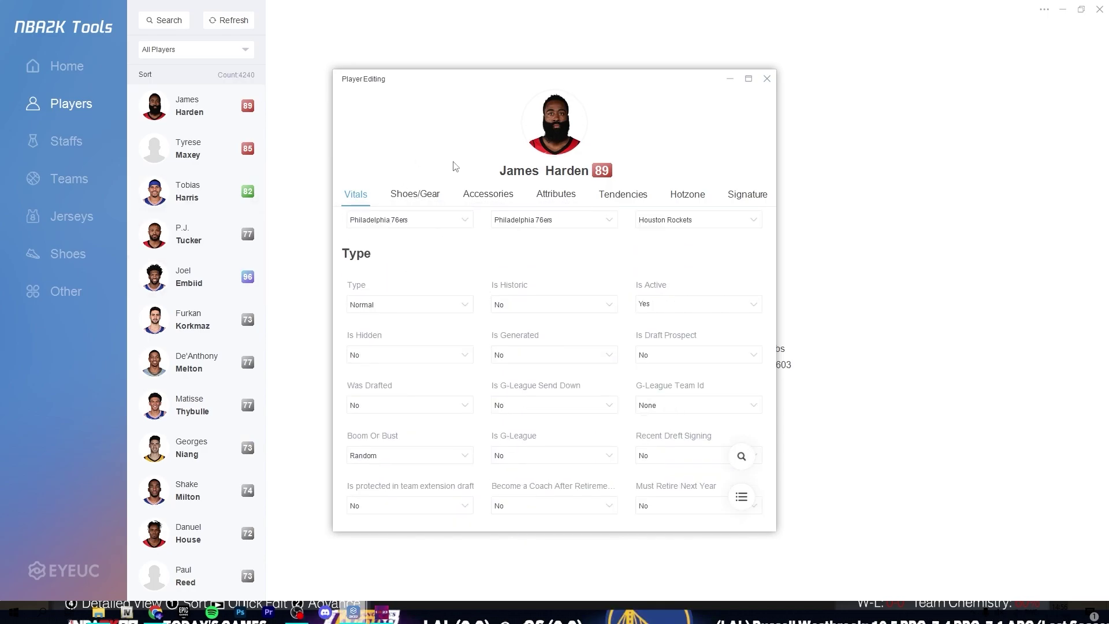
click(430, 195)
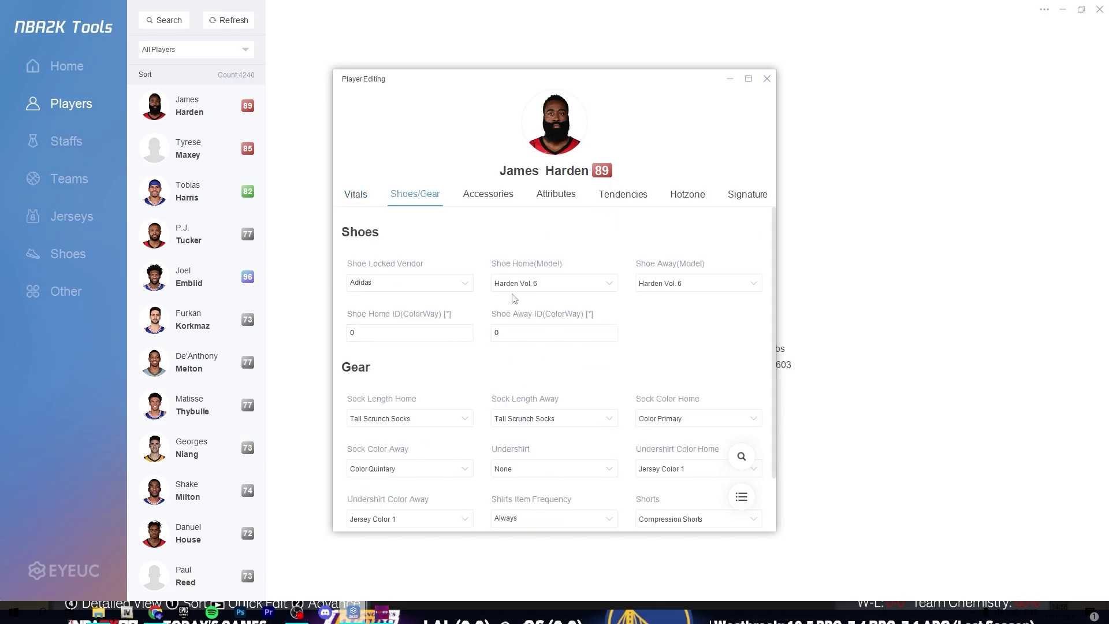
View Harden's accessories, then his Attributes tab showing OVR 89, min 91, max 99
click(472, 194)
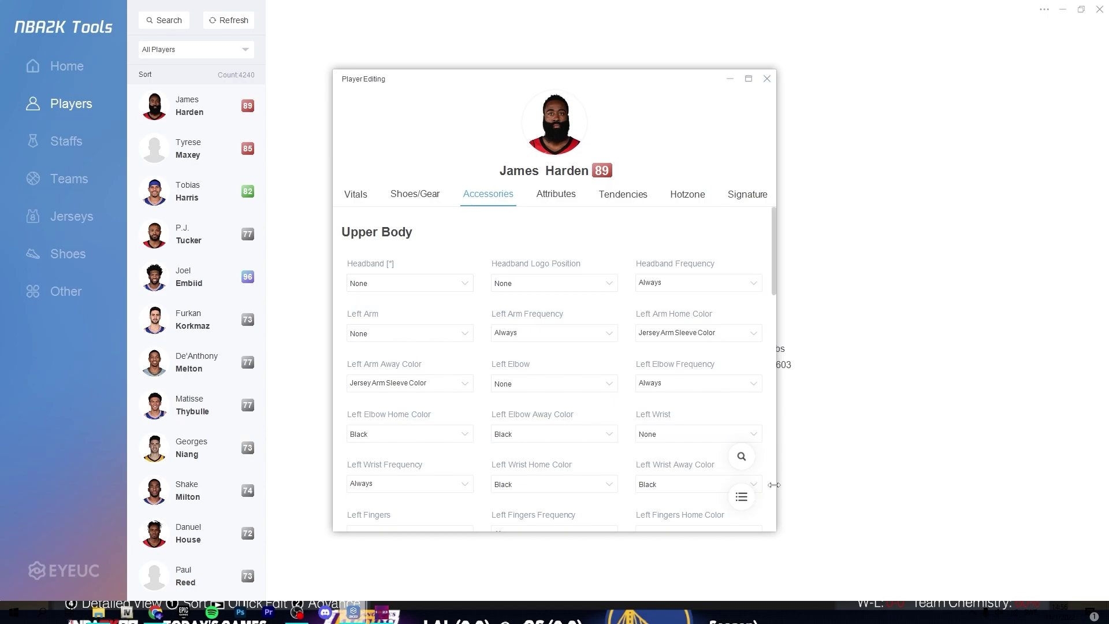
scroll(535, 346, down, 2)
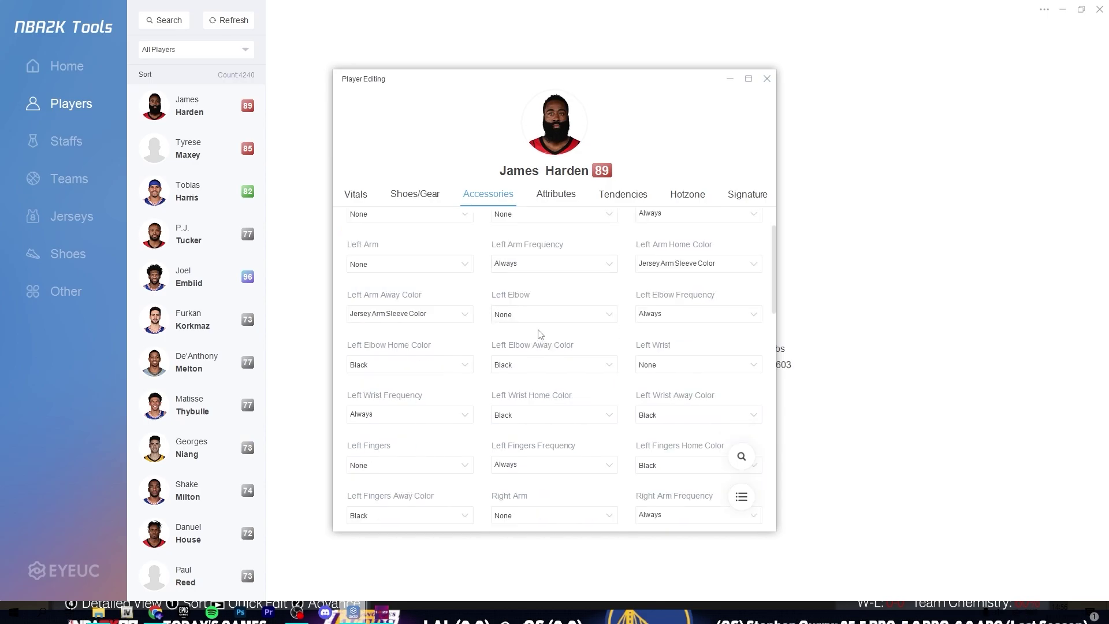
click(564, 193)
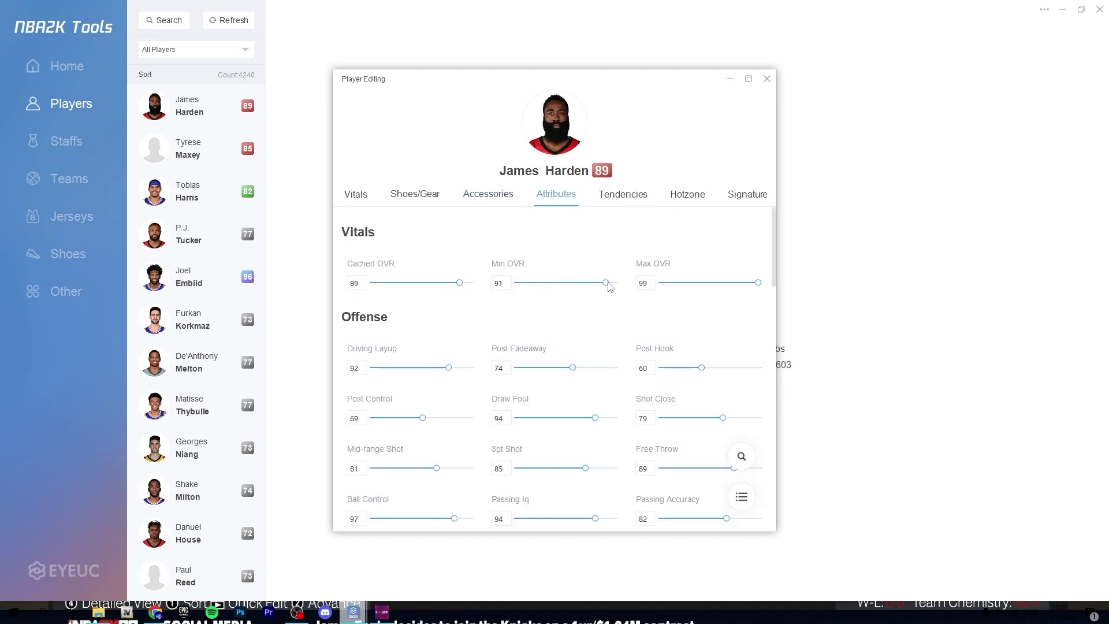
Raise Harden's Driving Layup and apply All Attributes Max, pushing ratings to 110 and overall to 99
click(463, 368)
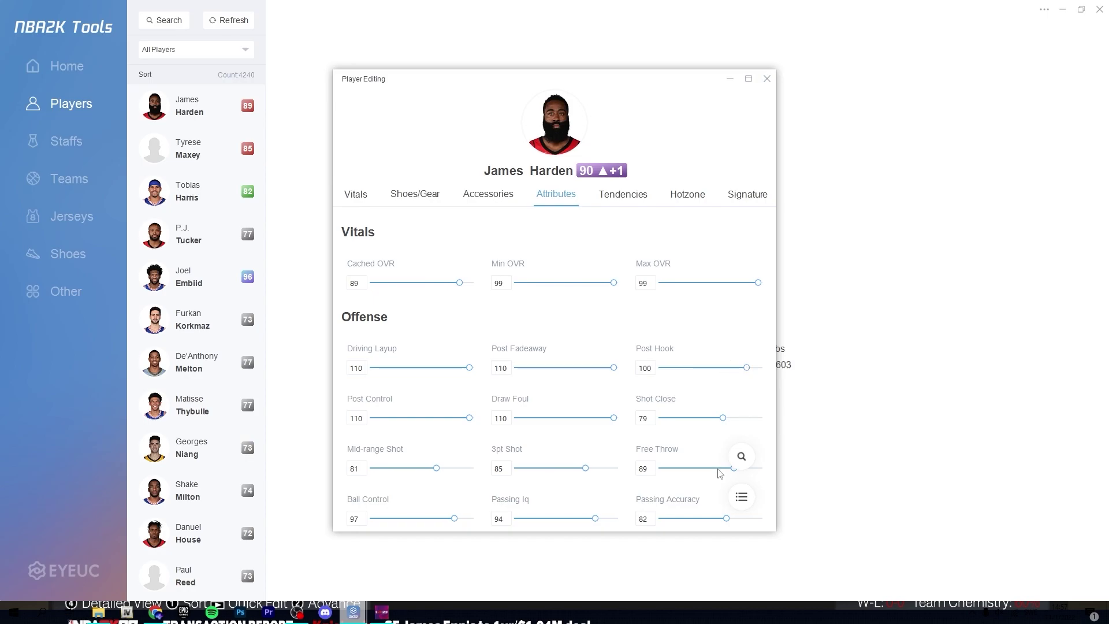
scroll(721, 473, down, 4)
scroll(705, 304, up, 2)
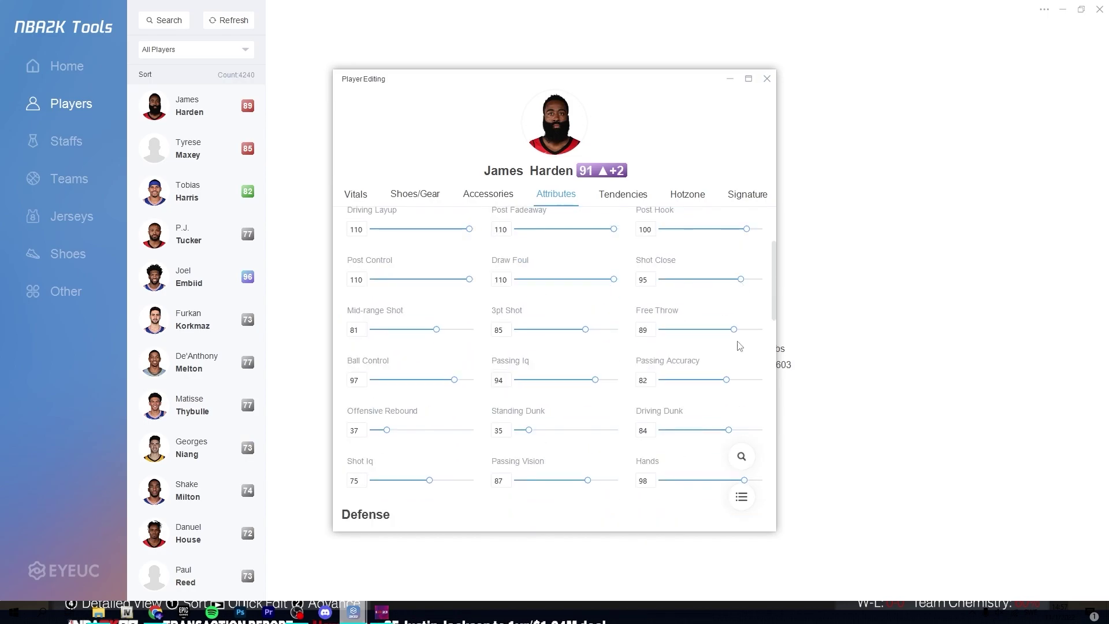
click(741, 498)
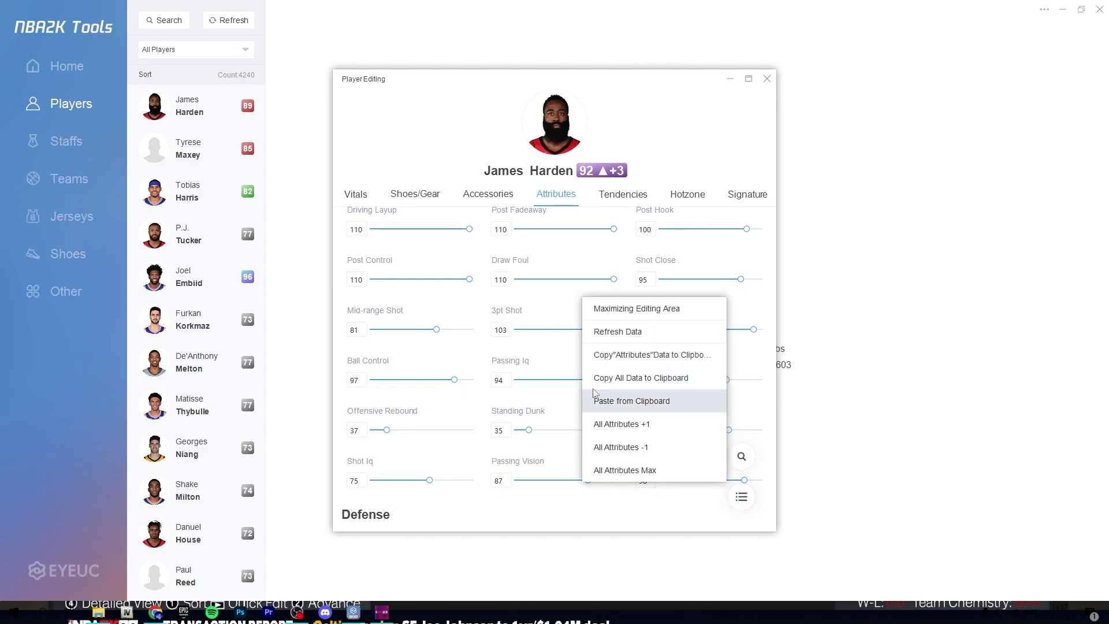
click(643, 468)
scroll(757, 399, down, 8)
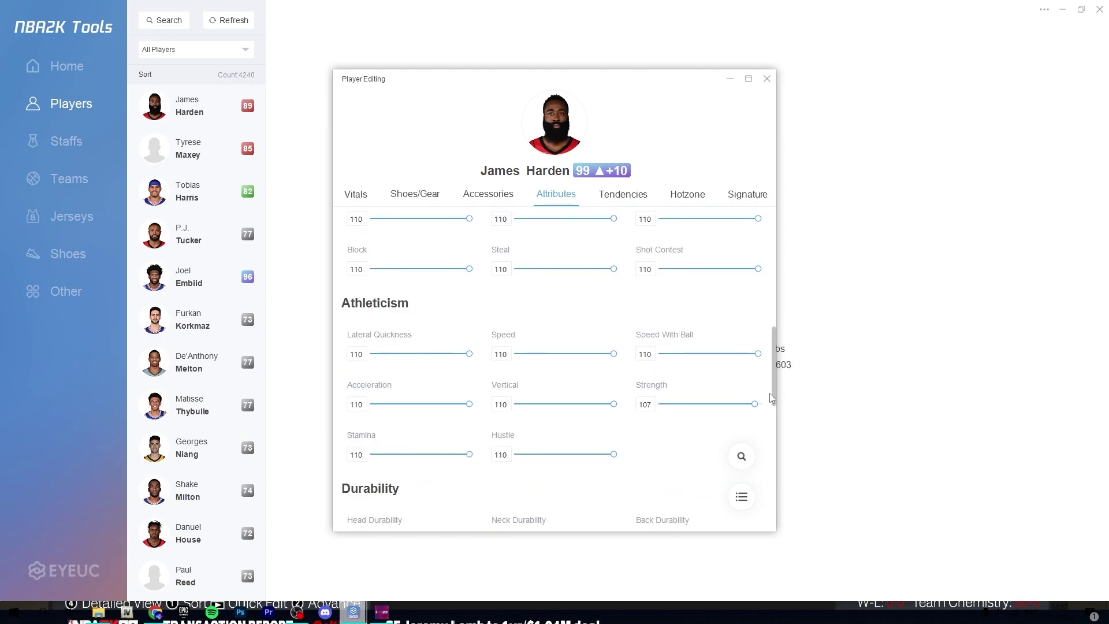
drag(774, 380, 796, 264)
Review Harden's Vitals tab showing his new 99 (+10) rating
click(742, 495)
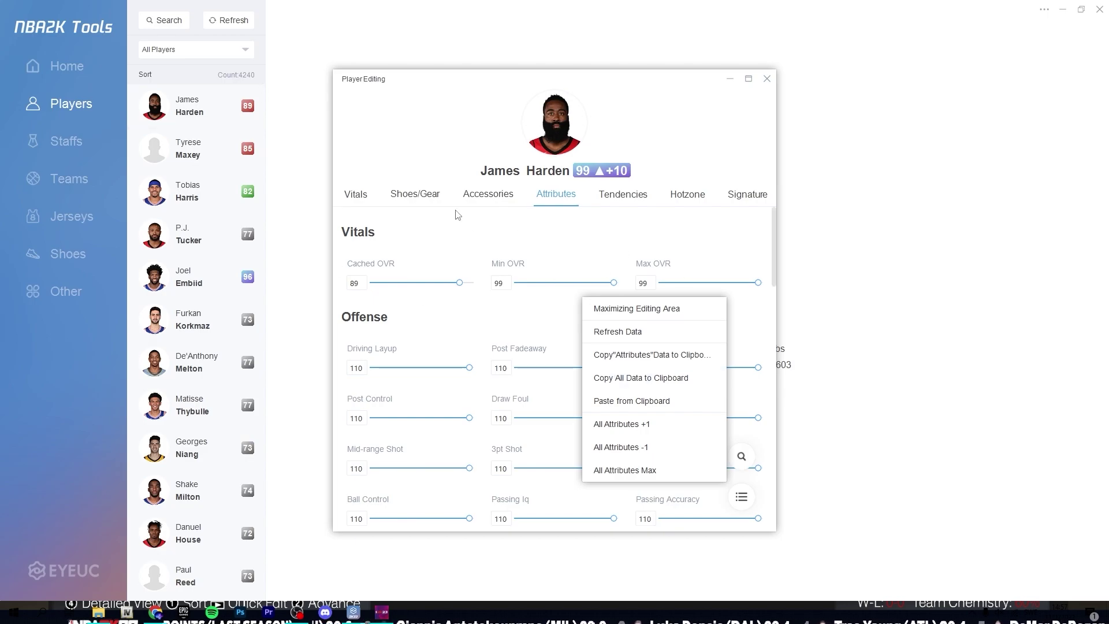
click(648, 181)
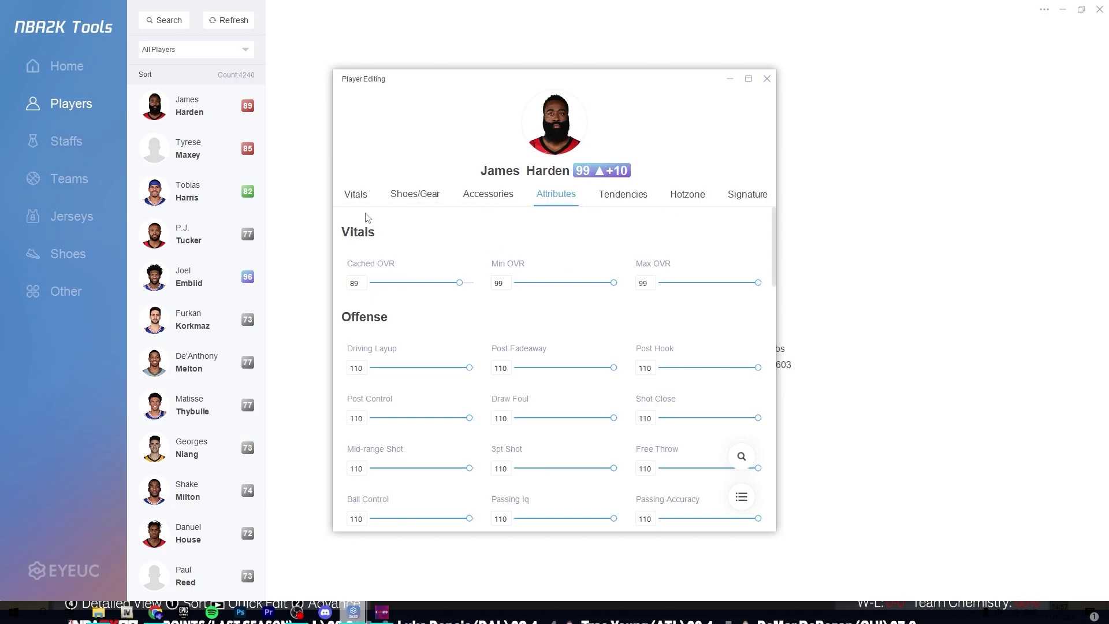
click(355, 194)
scroll(548, 479, down, 10)
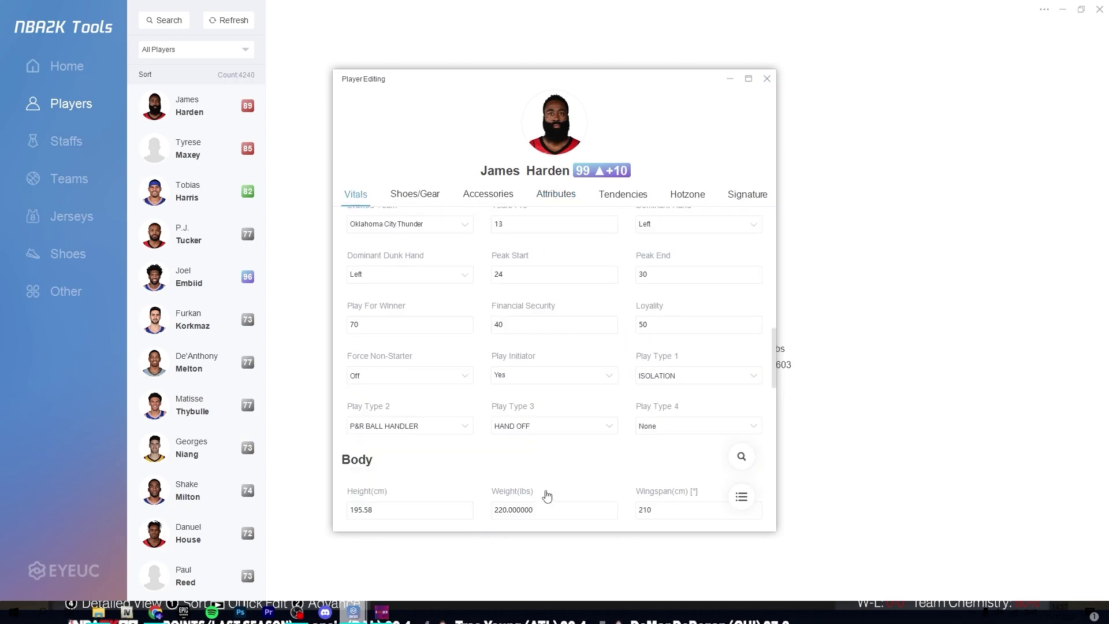
scroll(546, 491, up, 8)
scroll(527, 410, down, 3)
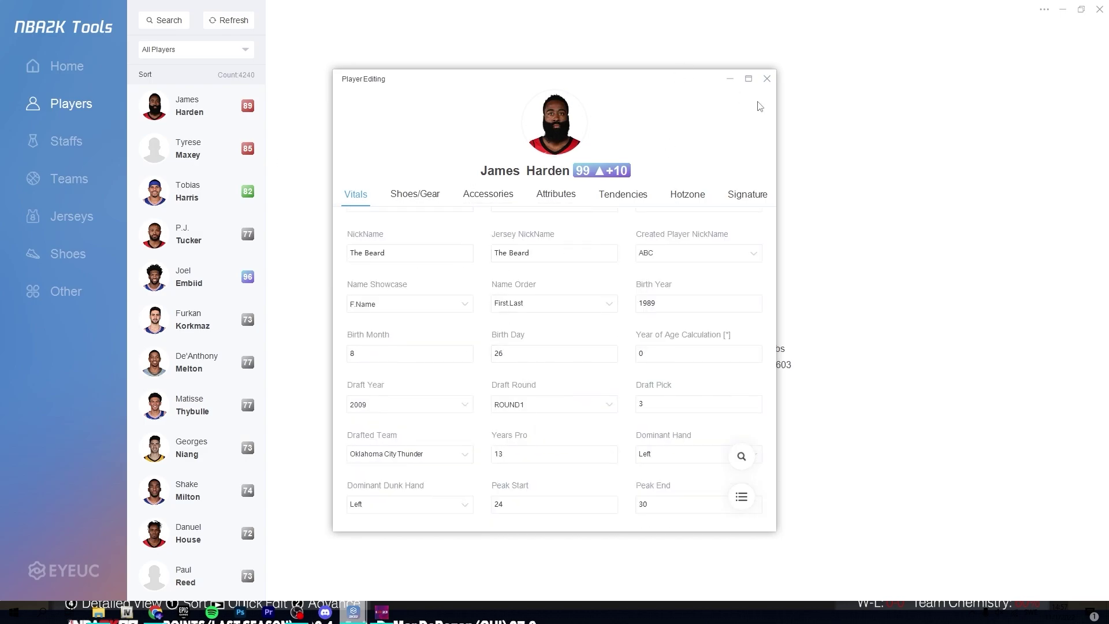
Search players for 'kare' and open the 99-rated Kareem Abdul-Jabbar in the editor
click(766, 78)
click(168, 16)
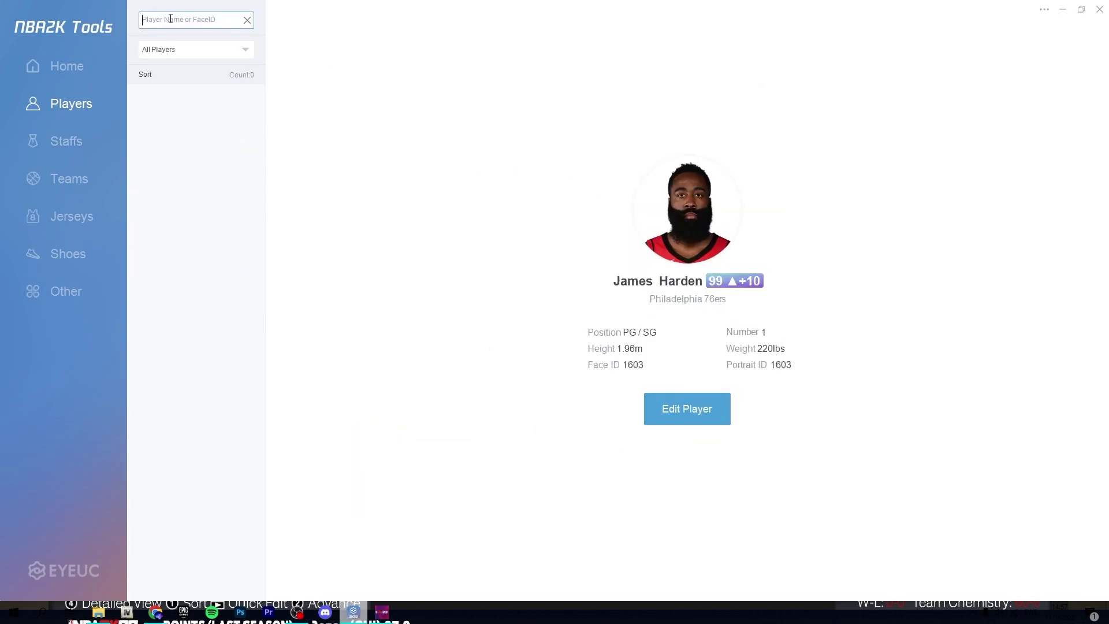
text(kareem)
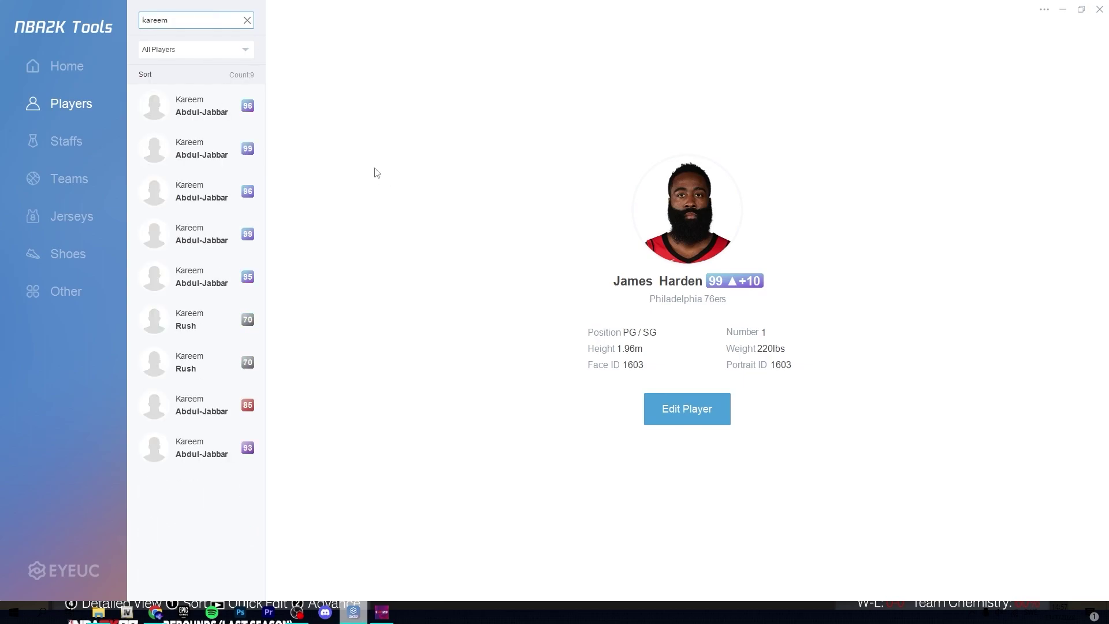
click(235, 118)
click(220, 155)
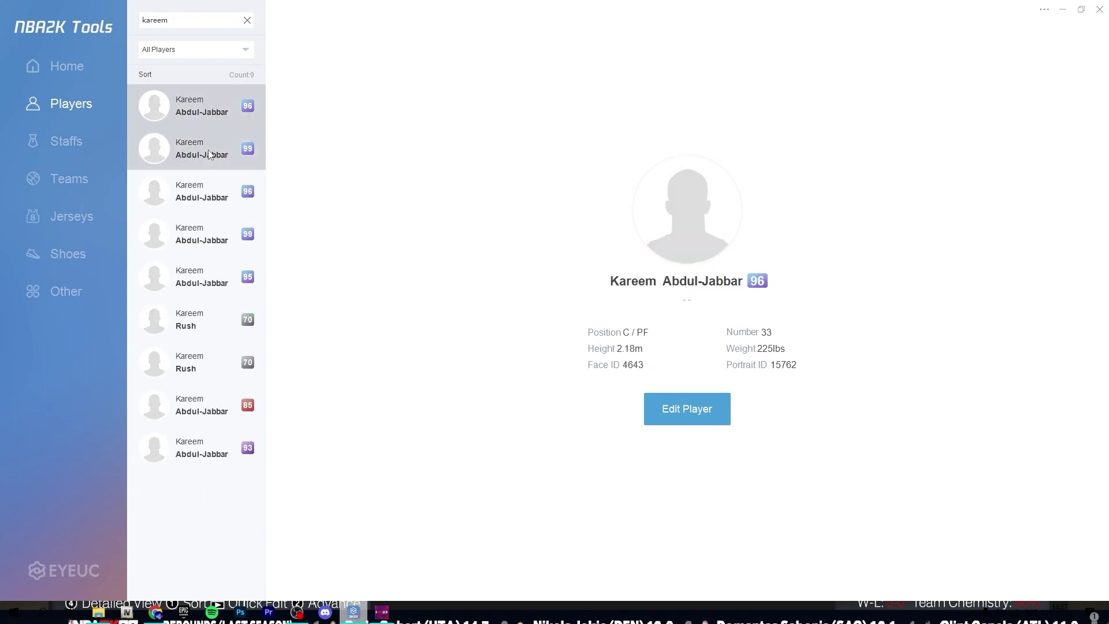
click(660, 409)
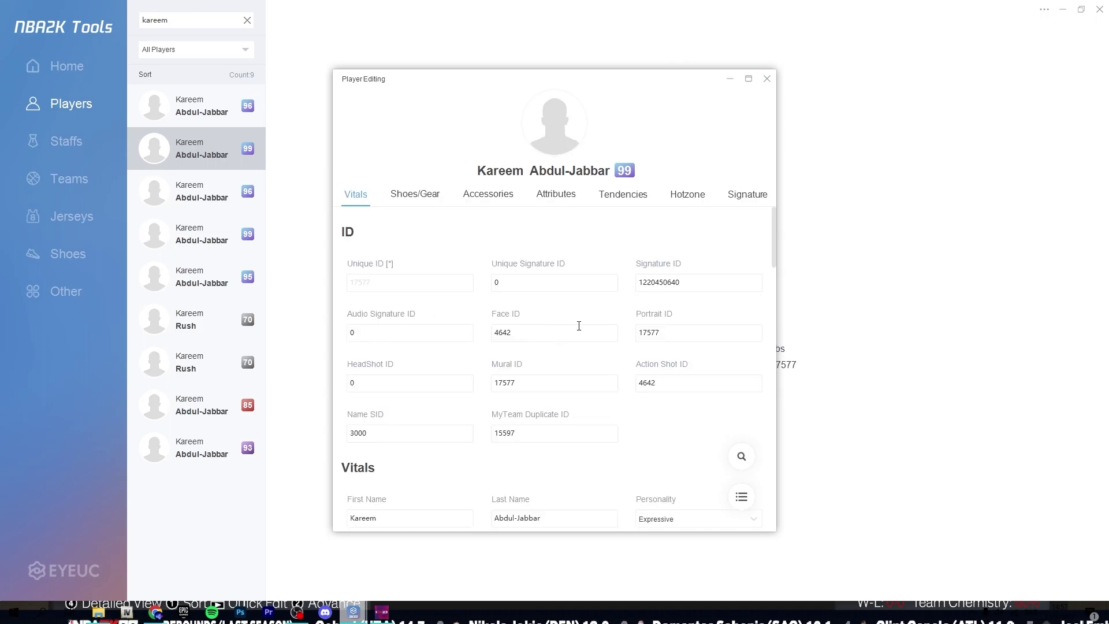
Scroll Kareem's Vitals down to the Team fields, where Current Team reads None
scroll(577, 347, down, 2)
scroll(523, 335, up, 1)
scroll(474, 347, down, 2)
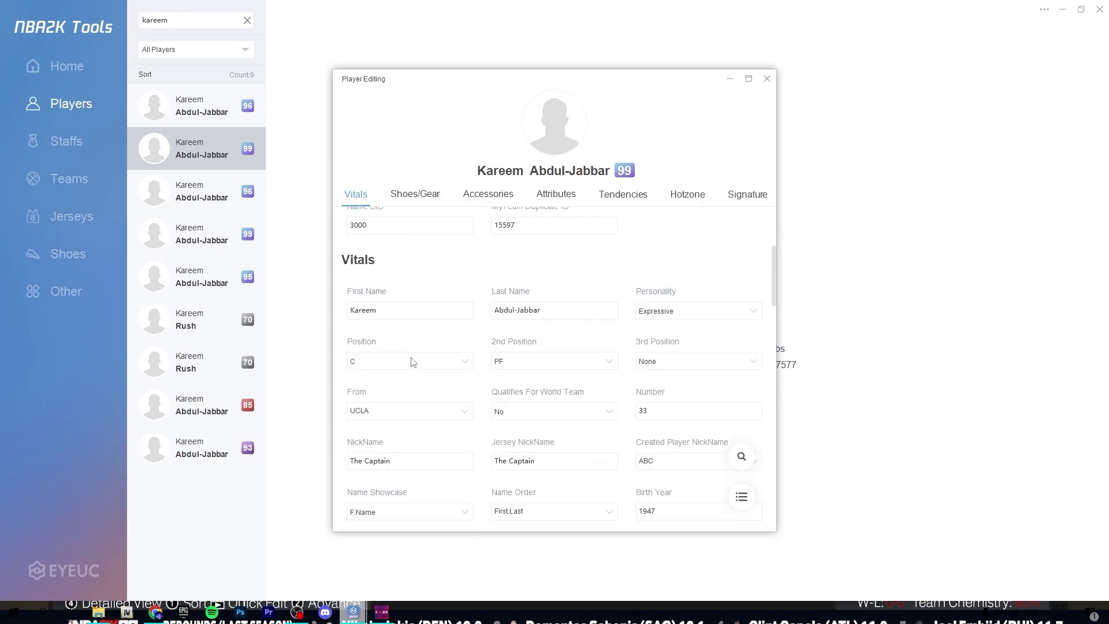
scroll(577, 376, down, 1)
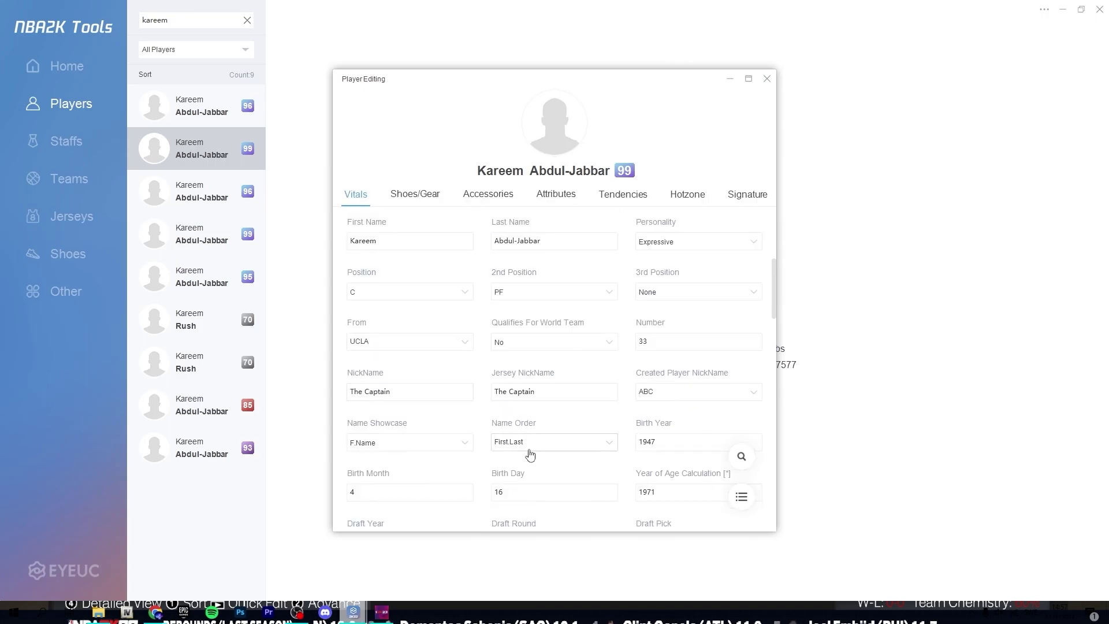
scroll(684, 445, down, 4)
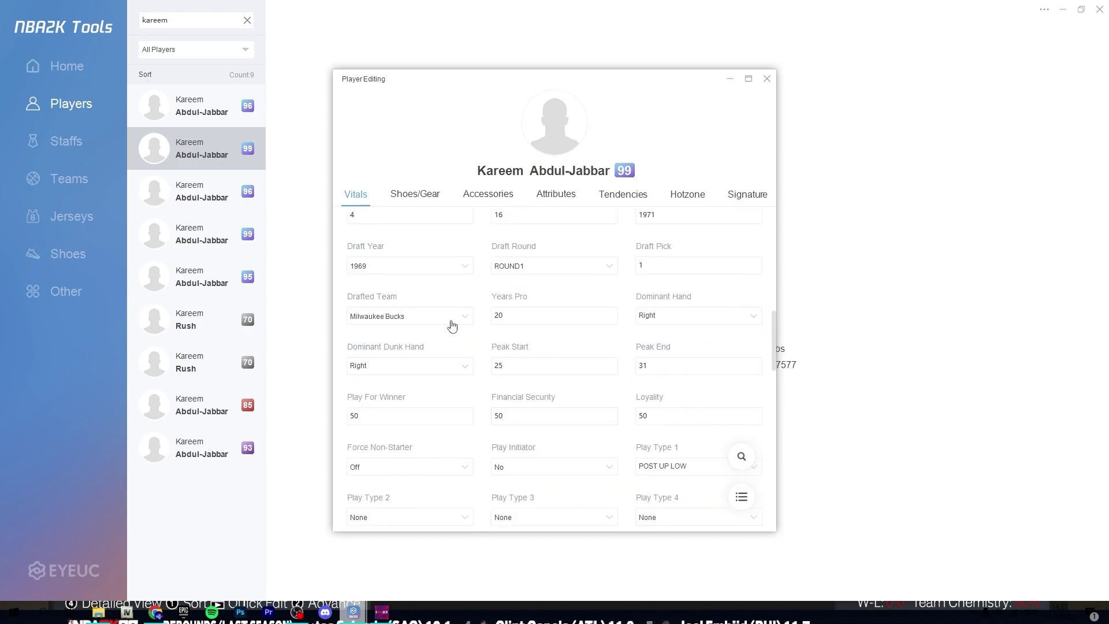
scroll(676, 386, down, 8)
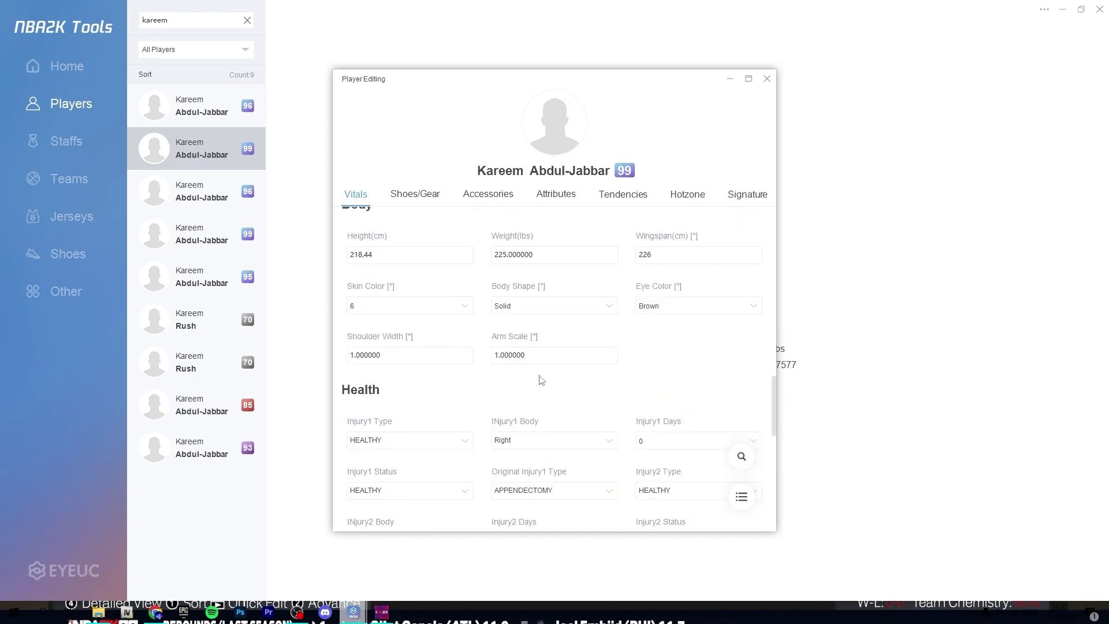
scroll(459, 362, down, 2)
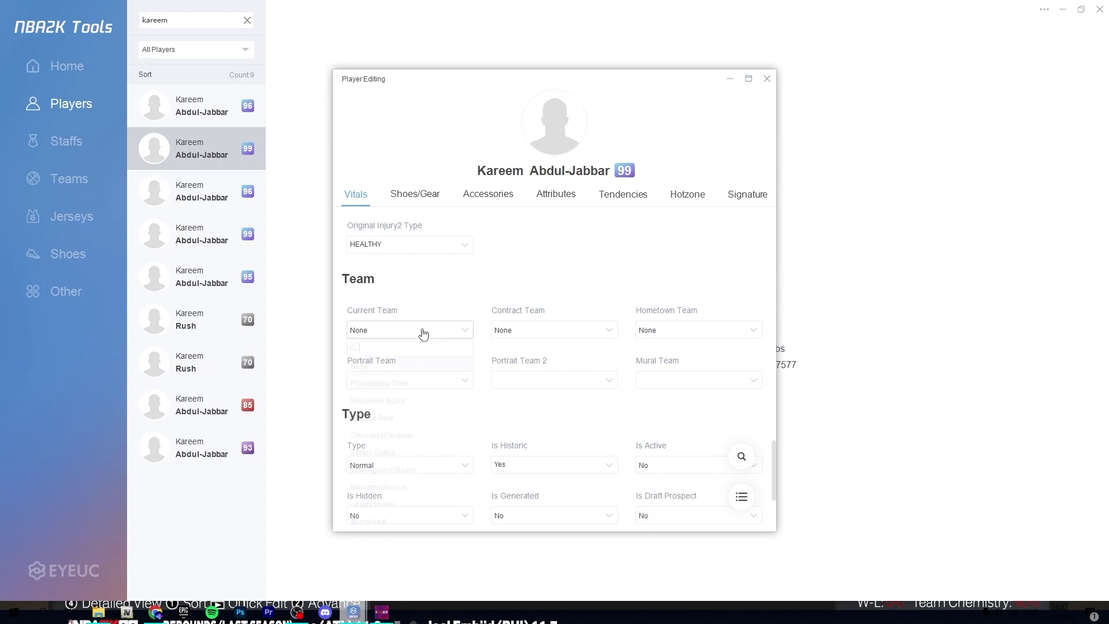
Set Kareem's Current, Contract and Hometown Team to Philadelphia 76ers, dismissing the tip
click(407, 383)
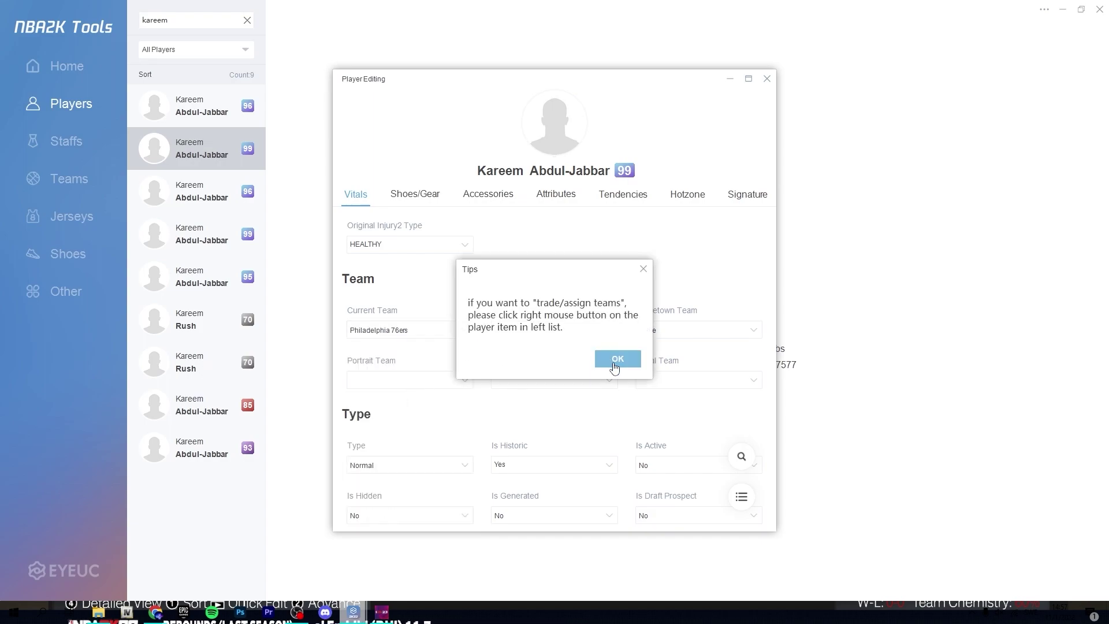
click(616, 361)
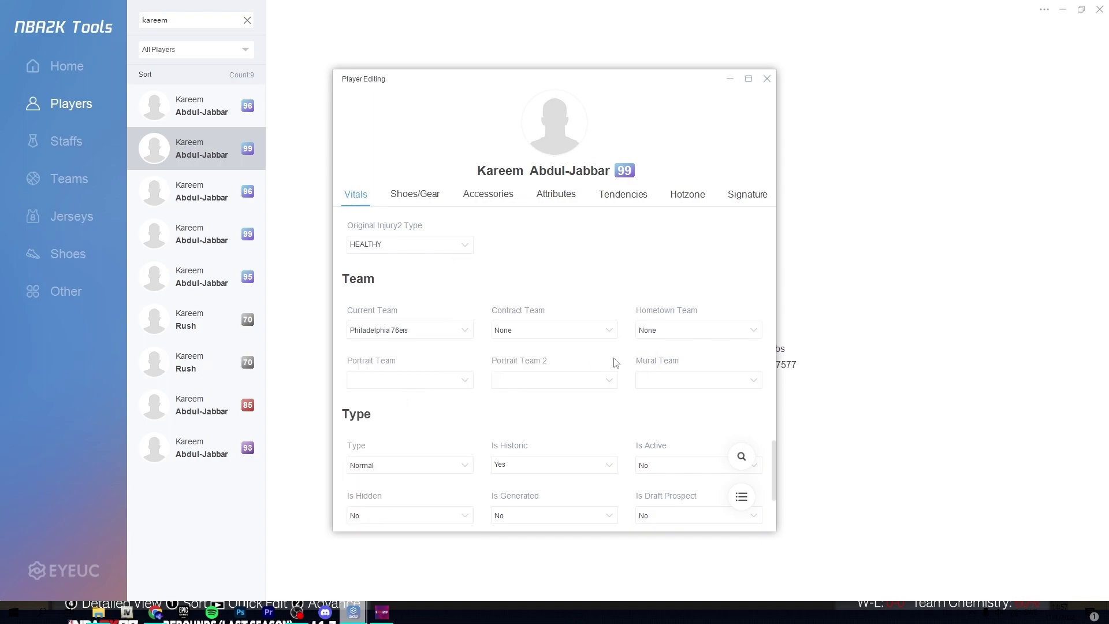
click(540, 335)
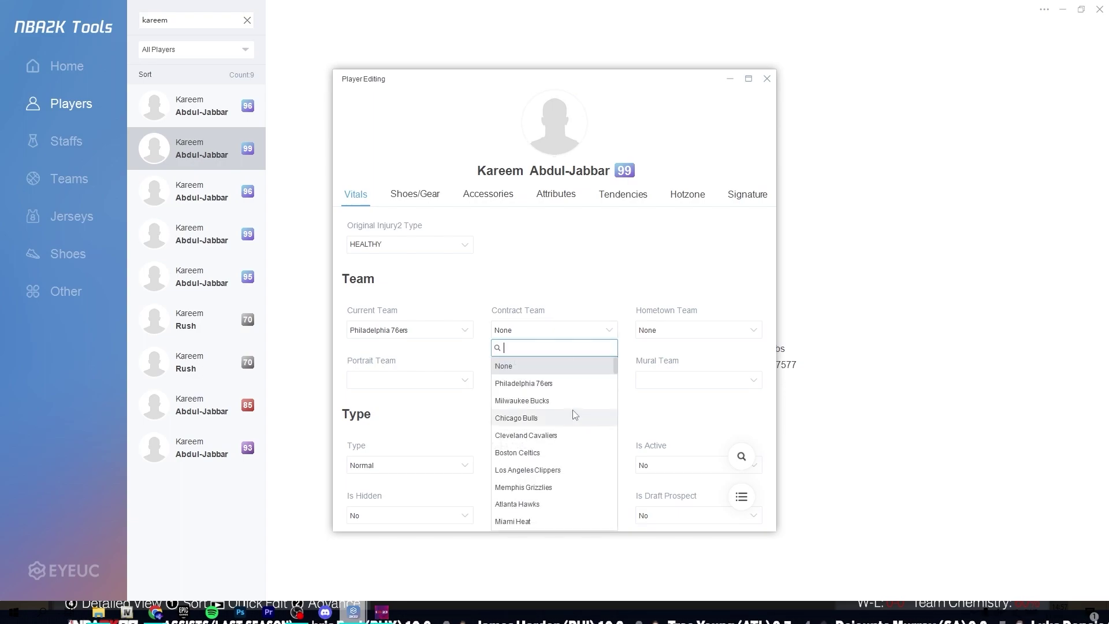
click(556, 384)
click(676, 342)
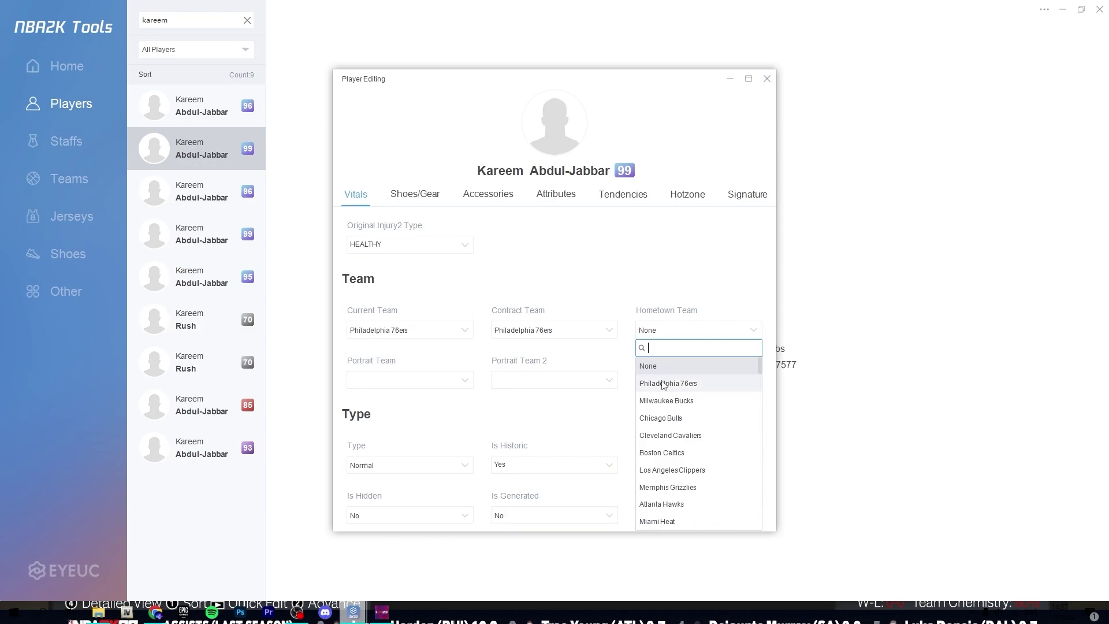
click(674, 383)
scroll(512, 414, down, 3)
scroll(702, 216, up, 2)
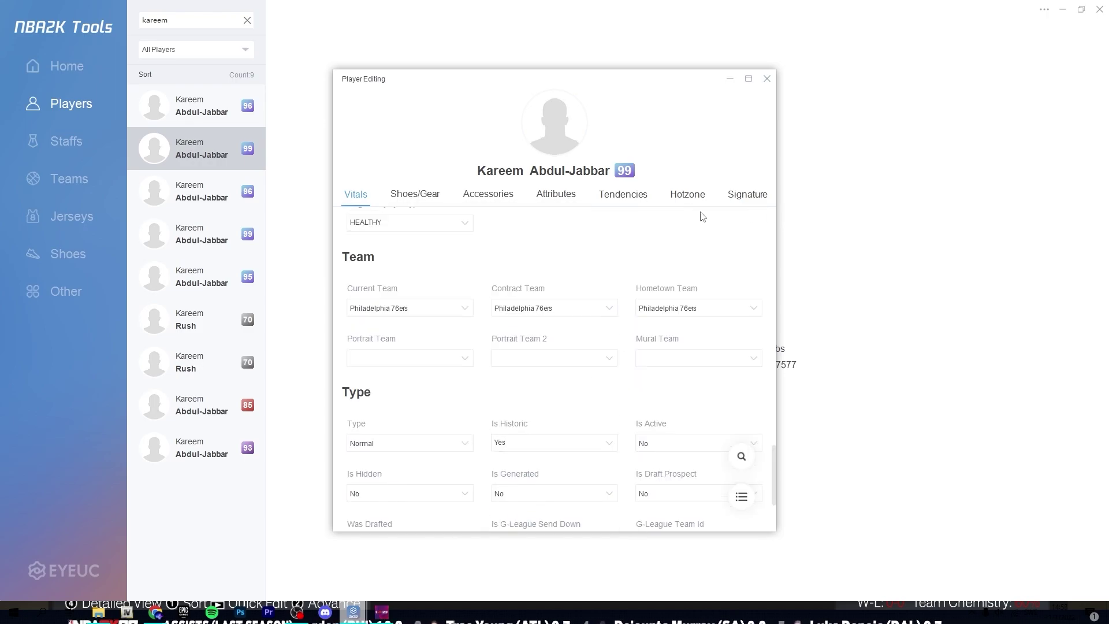
Review Kareem's contract, badges and career stats in his player editor
scroll(545, 210, right, 5)
click(543, 196)
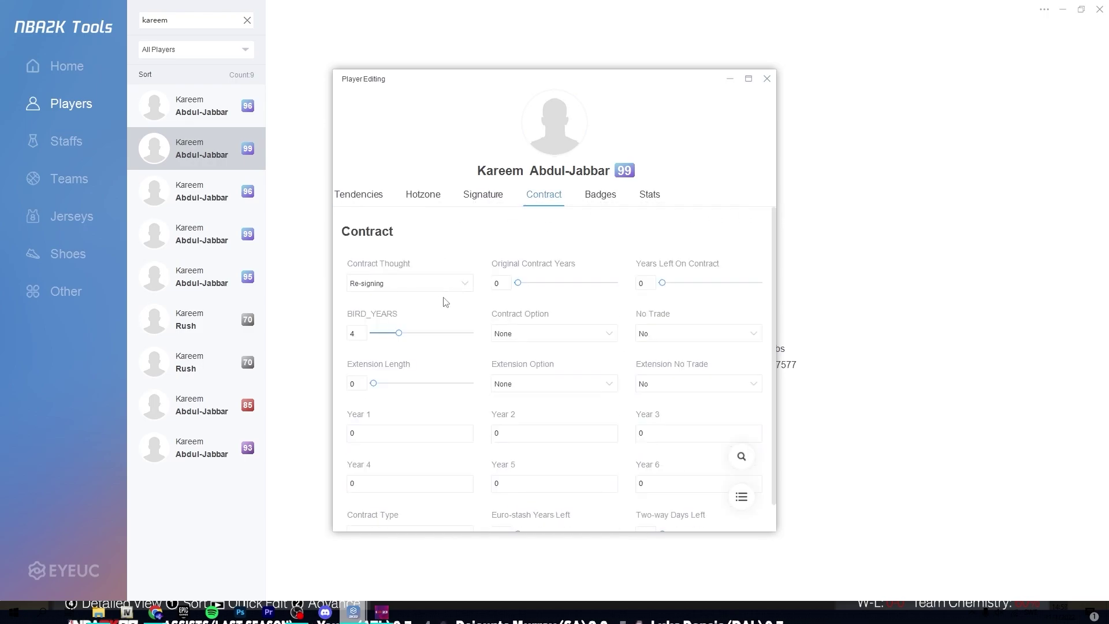
click(608, 197)
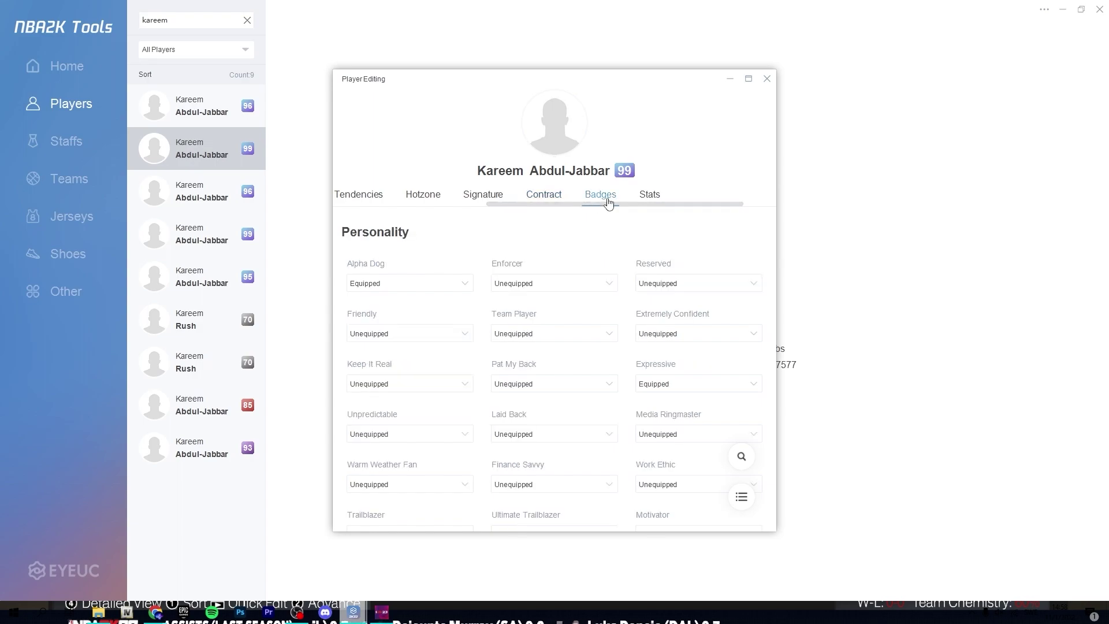
click(650, 196)
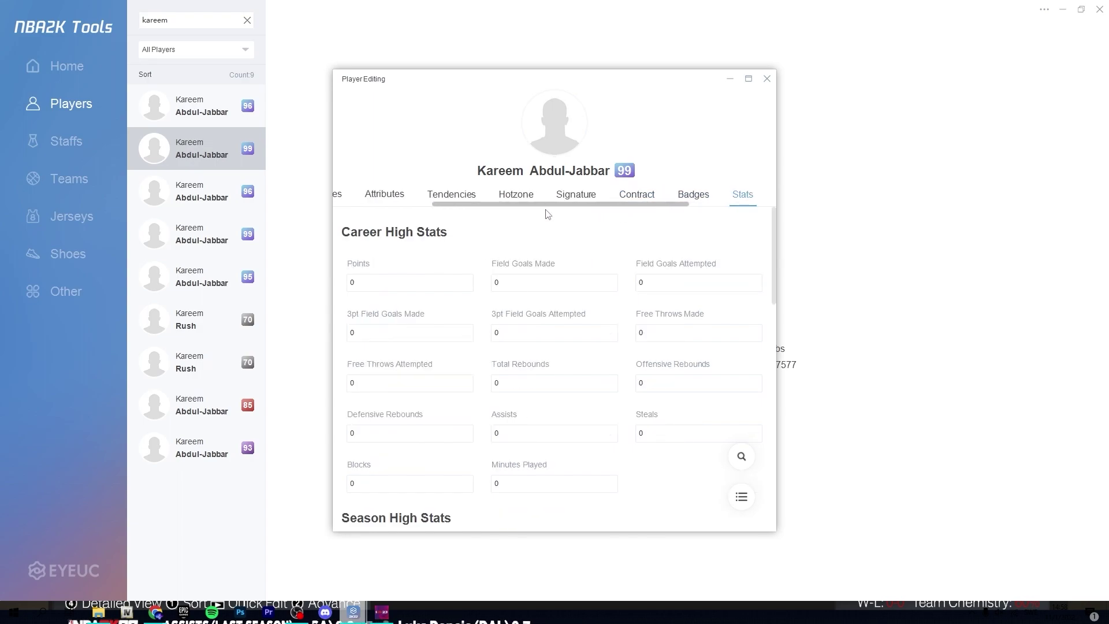
scroll(567, 309, down, 1)
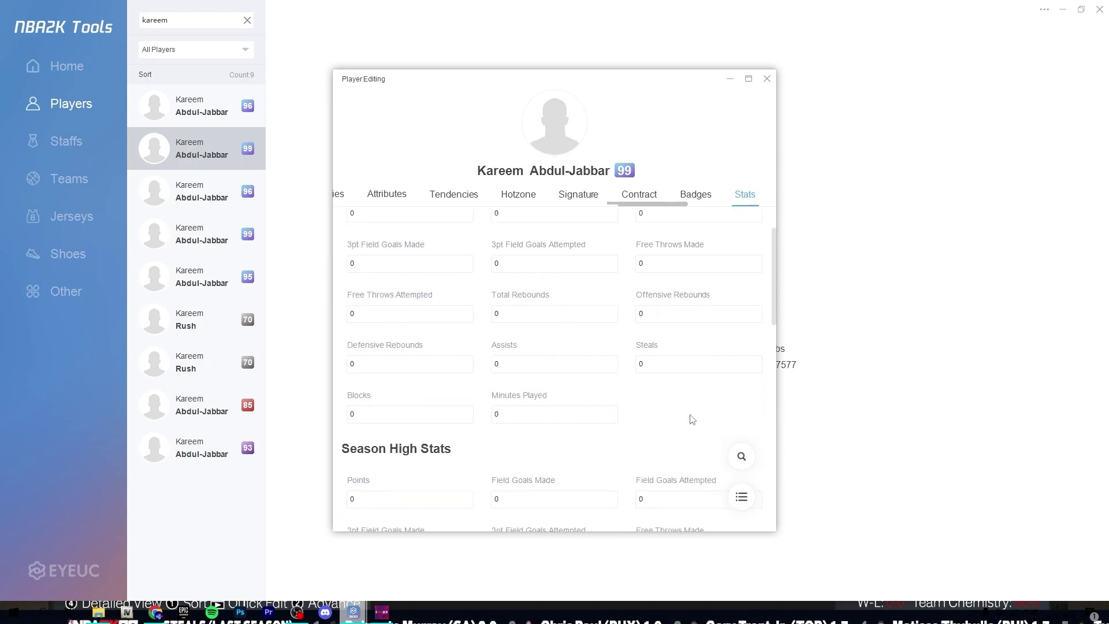
Check Kareem's signature, hotzone and tendencies, ending on attributes showing 99 cached OVR
click(576, 194)
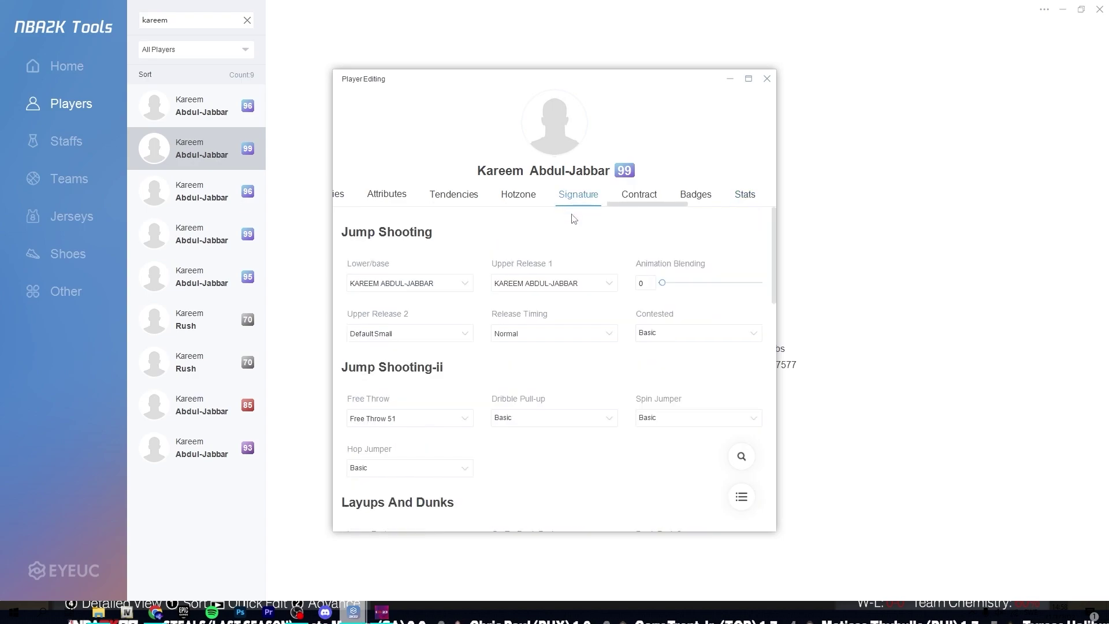
click(517, 198)
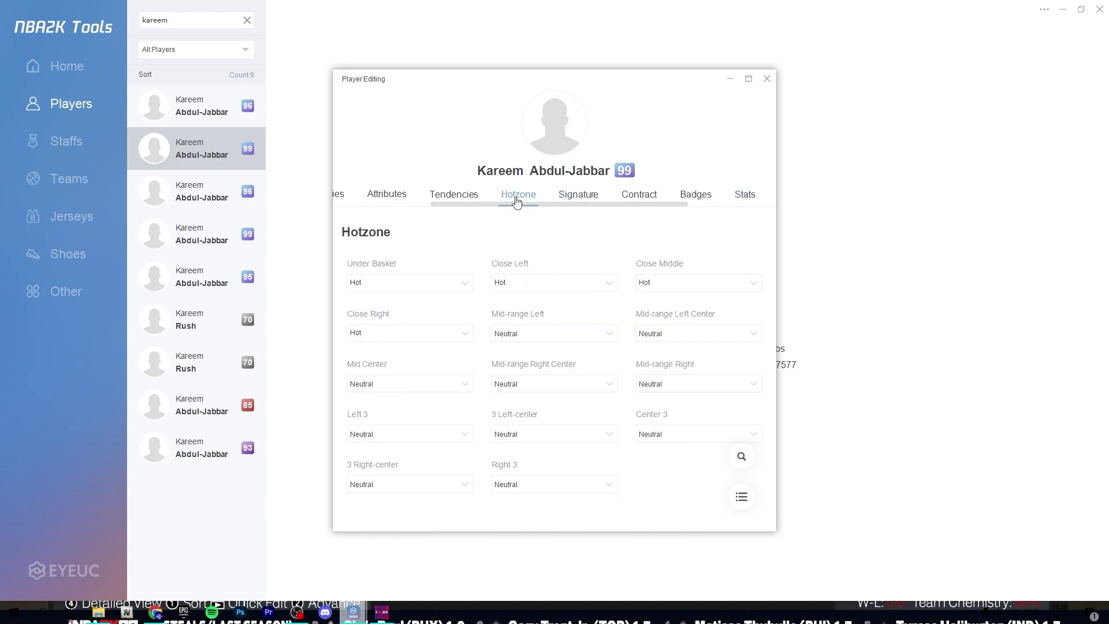
click(454, 193)
click(388, 195)
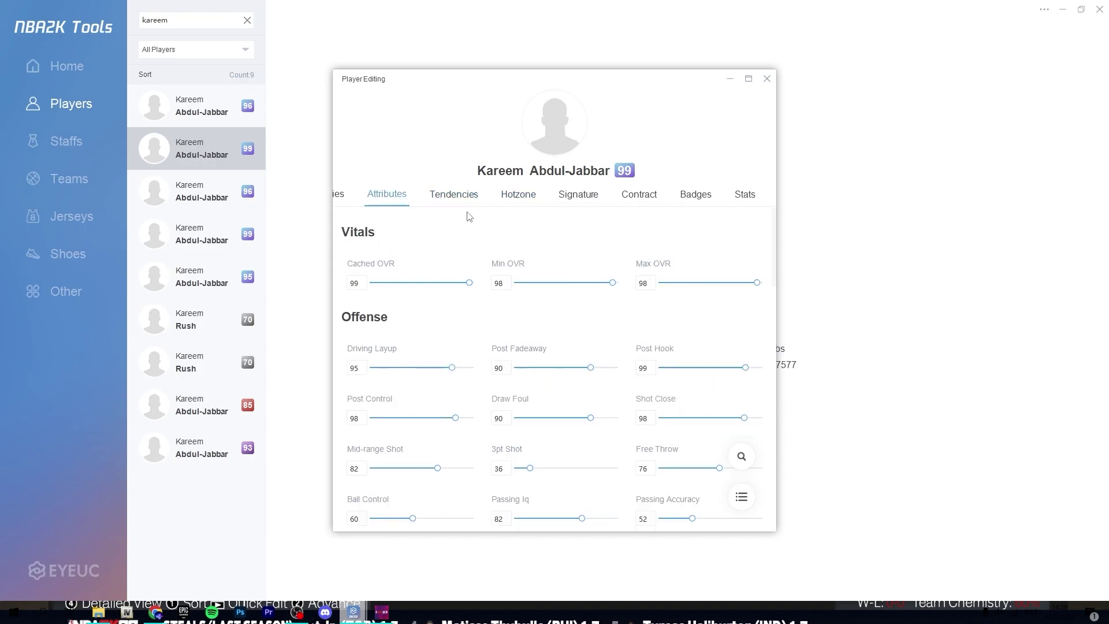
scroll(367, 213, up, 3)
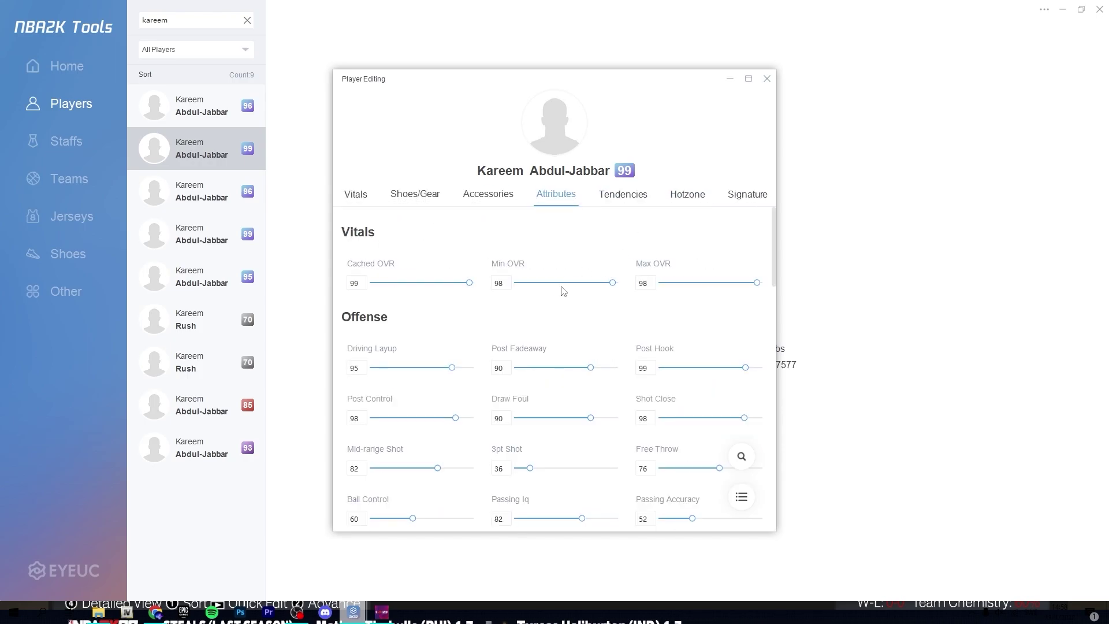
Close Kareem's editor and start a team reassignment, cancelling the first team picker
click(767, 80)
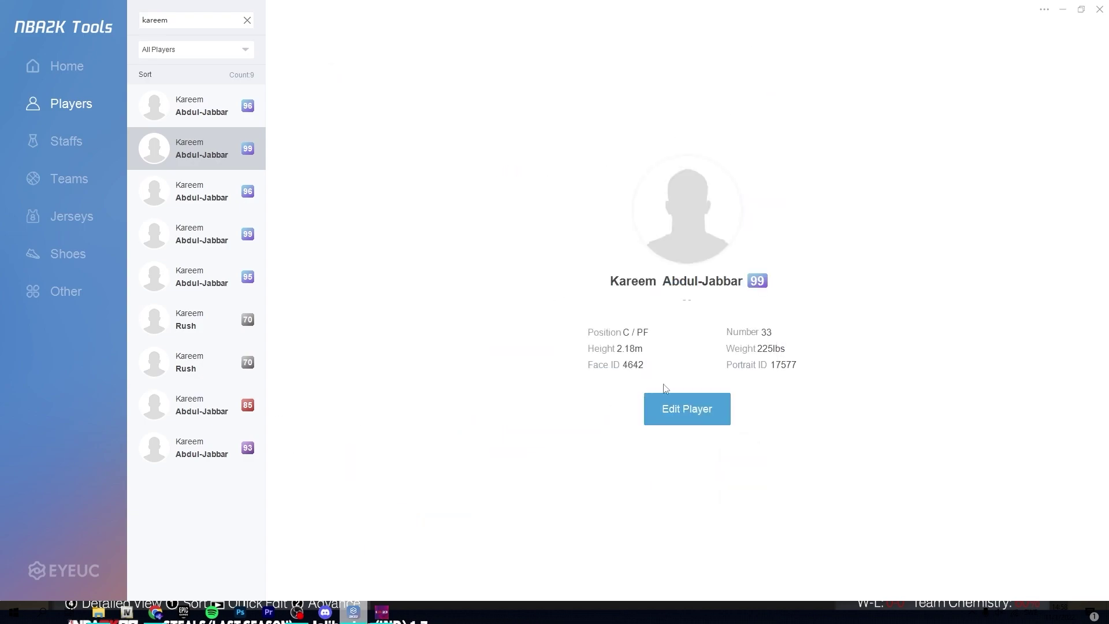
right_click(194, 141)
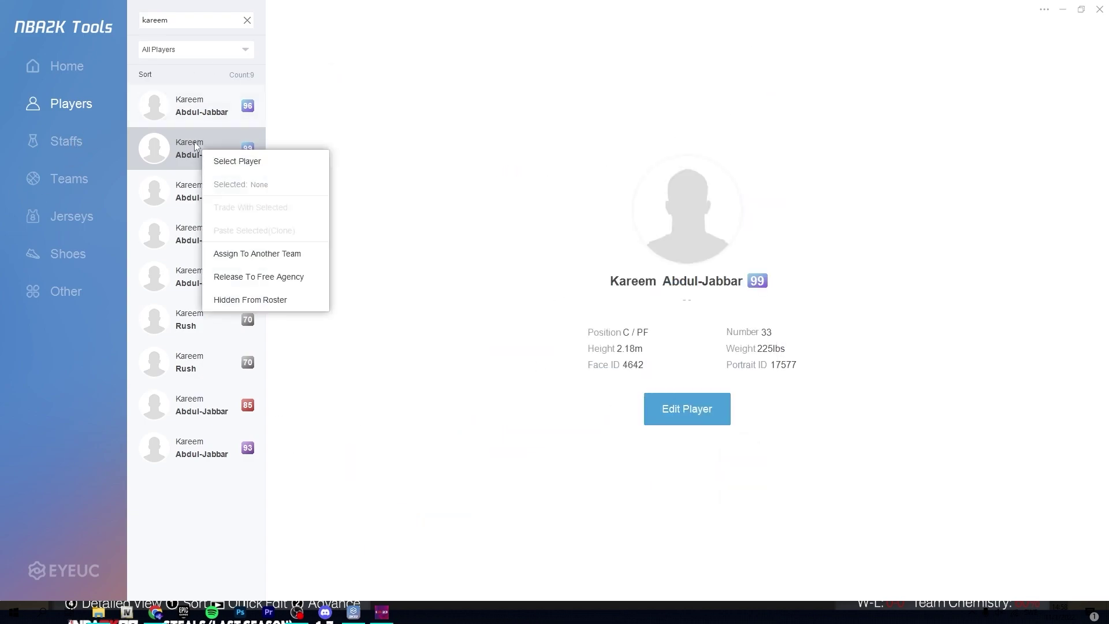
click(282, 254)
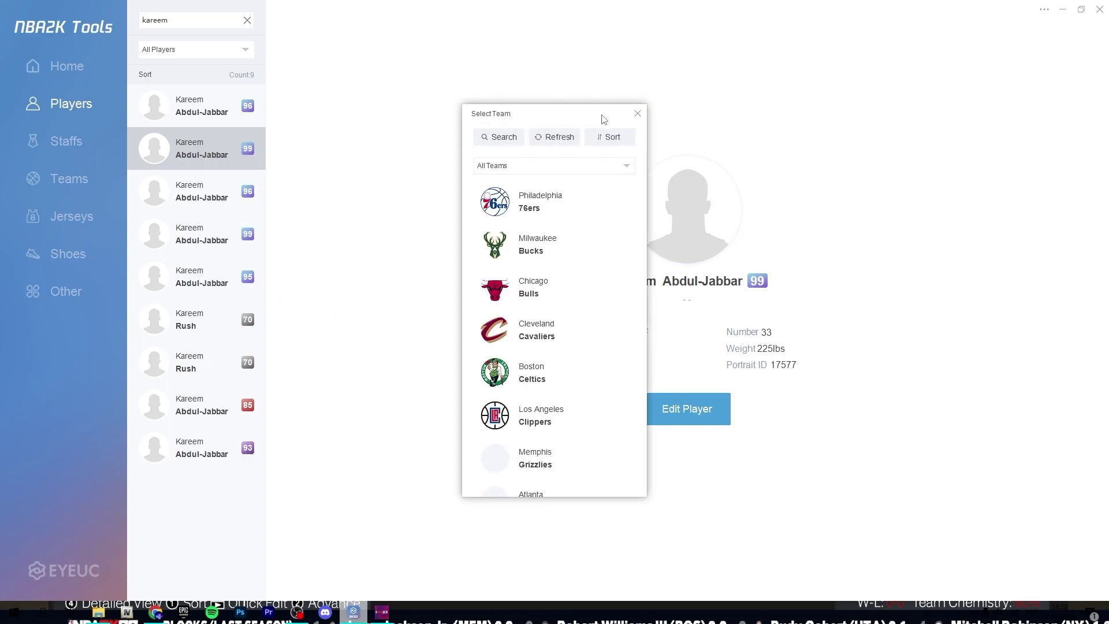
click(347, 188)
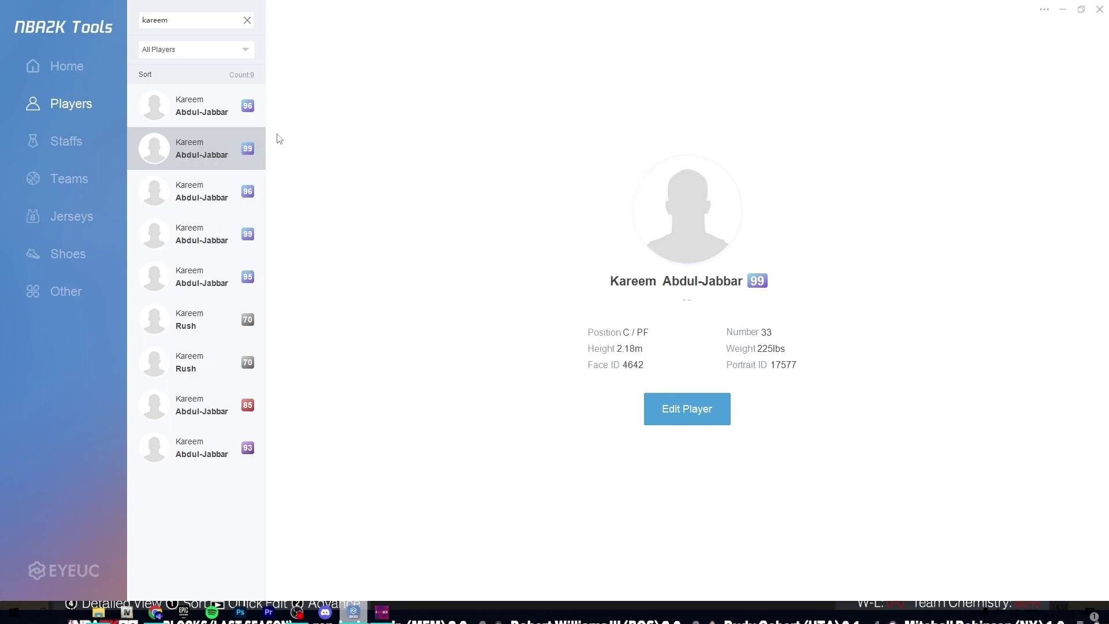
Assign Kareem to the Philadelphia 76ers, acknowledging the 'already on this team' message
right_click(219, 153)
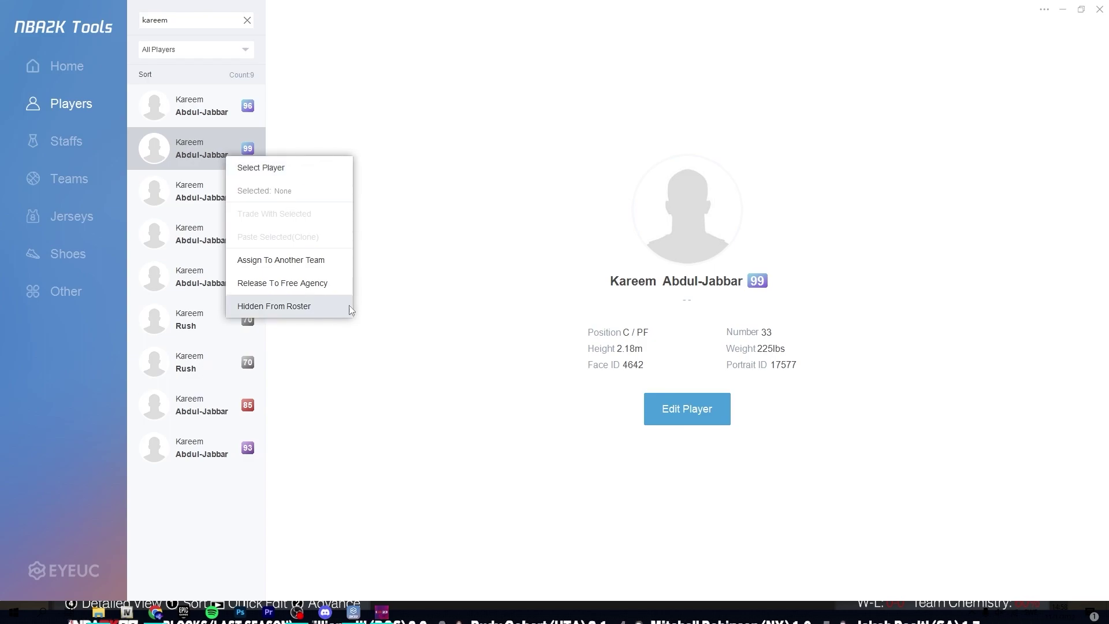
click(286, 260)
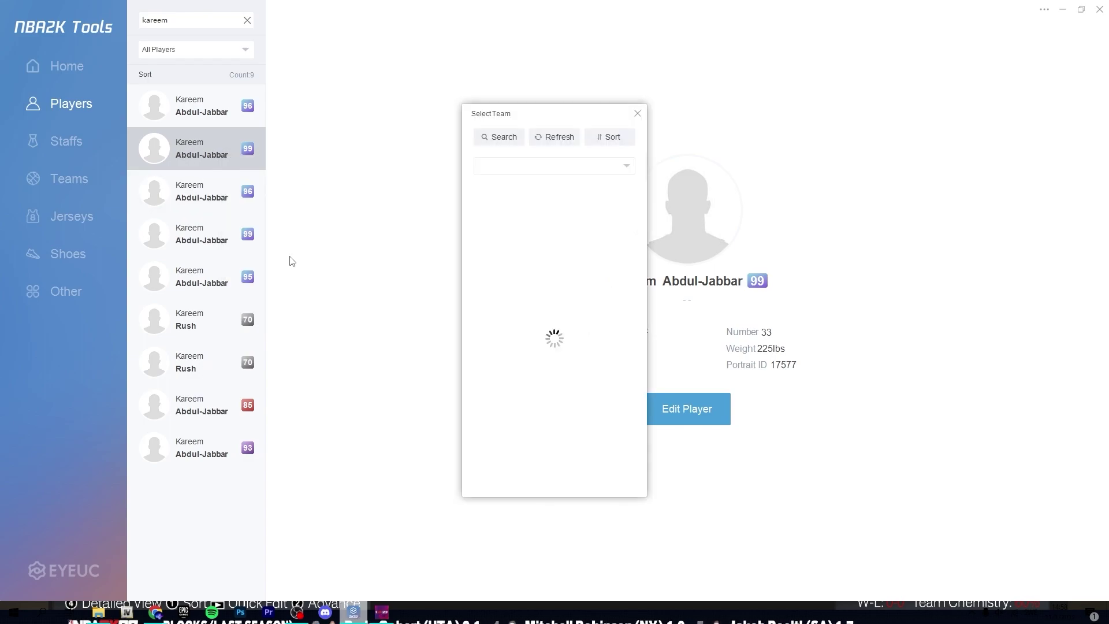
click(529, 202)
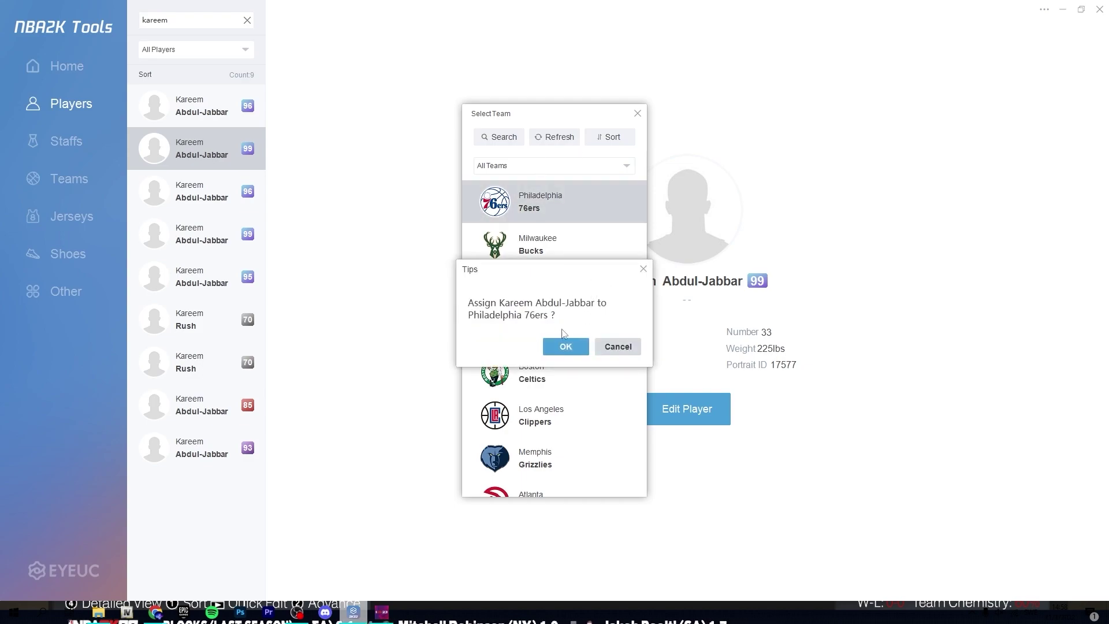
click(565, 345)
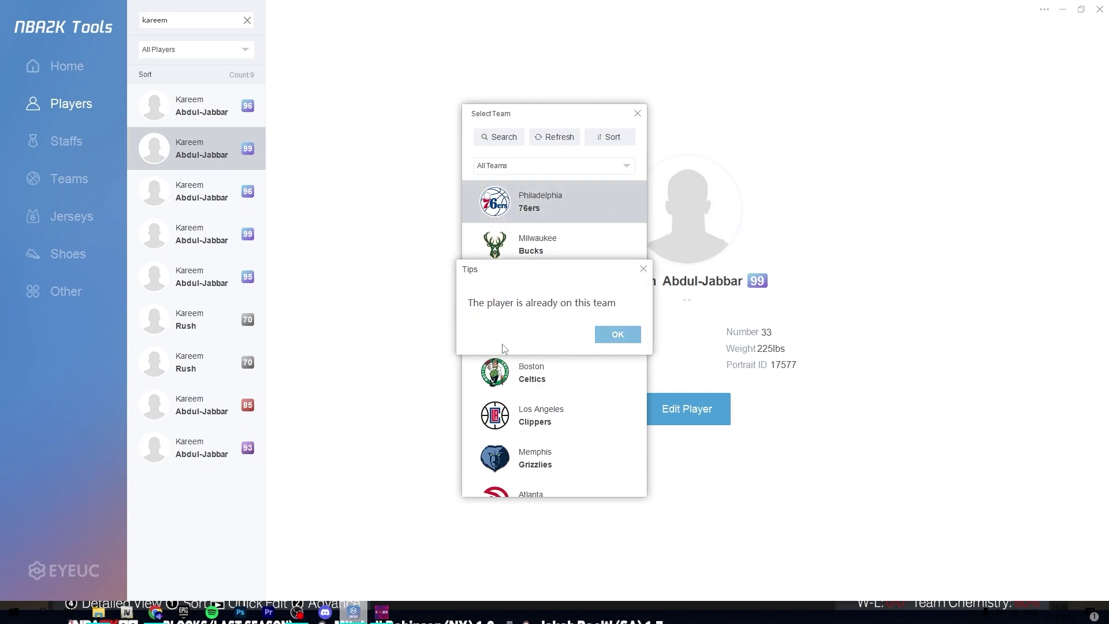
click(618, 334)
click(638, 114)
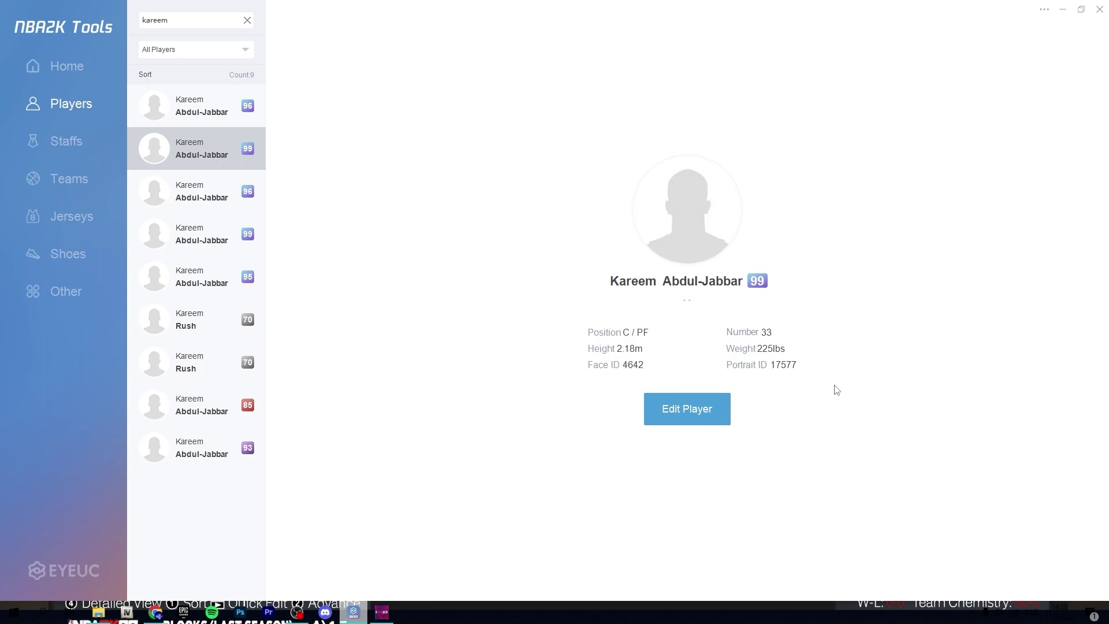
Clear the player search and open James Harden's player editor
click(247, 21)
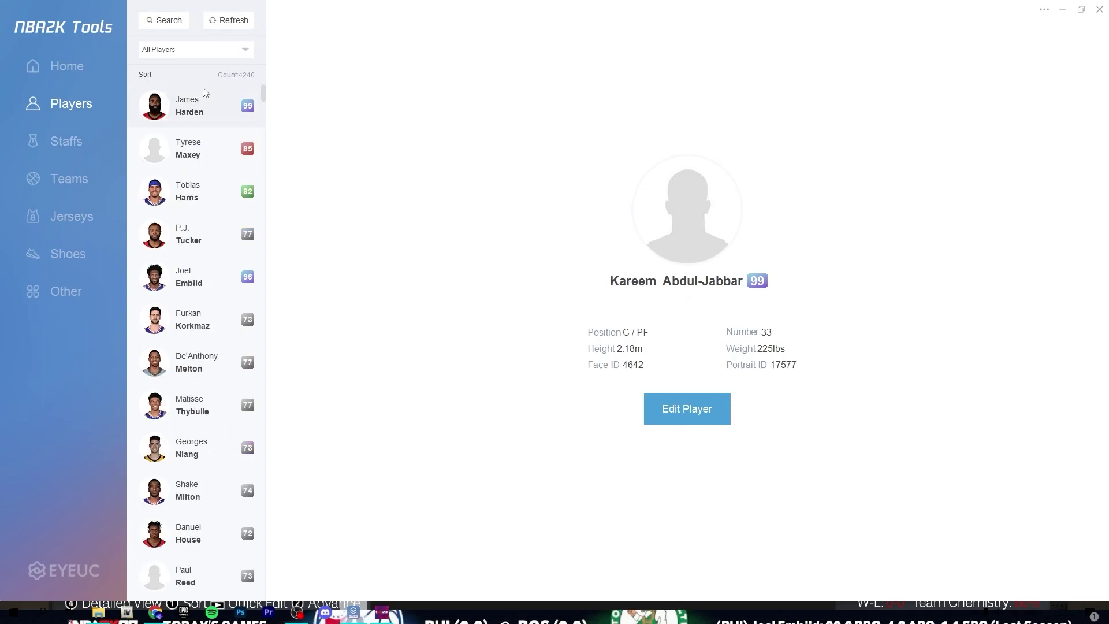
click(205, 95)
click(704, 420)
scroll(612, 205, down, 4)
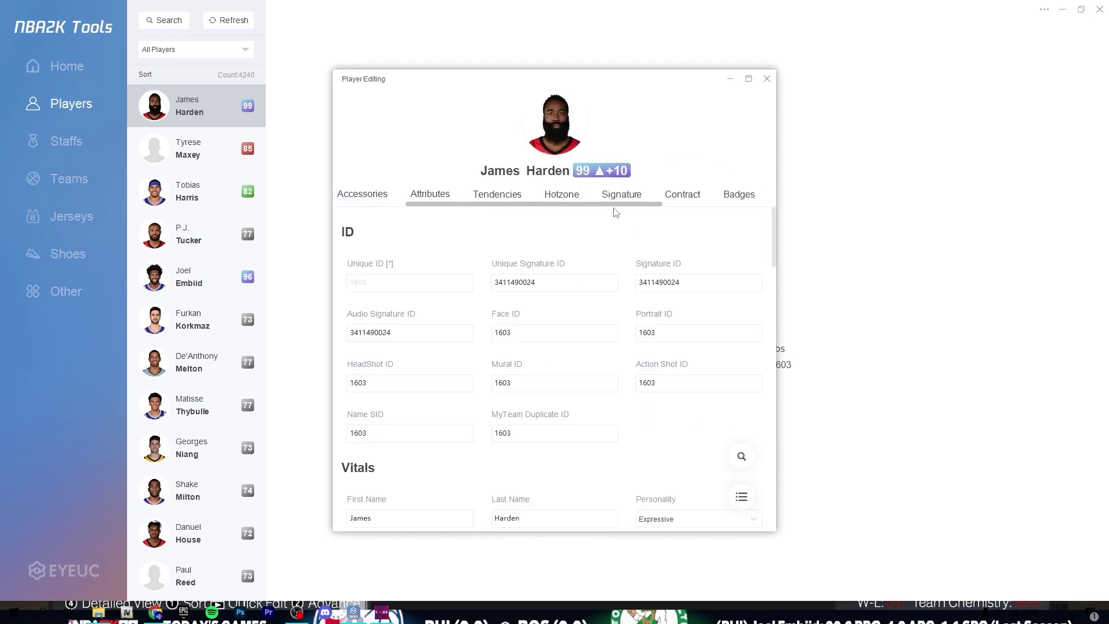
Review Harden's signature animations and hotzone settings, then close his editor
click(540, 195)
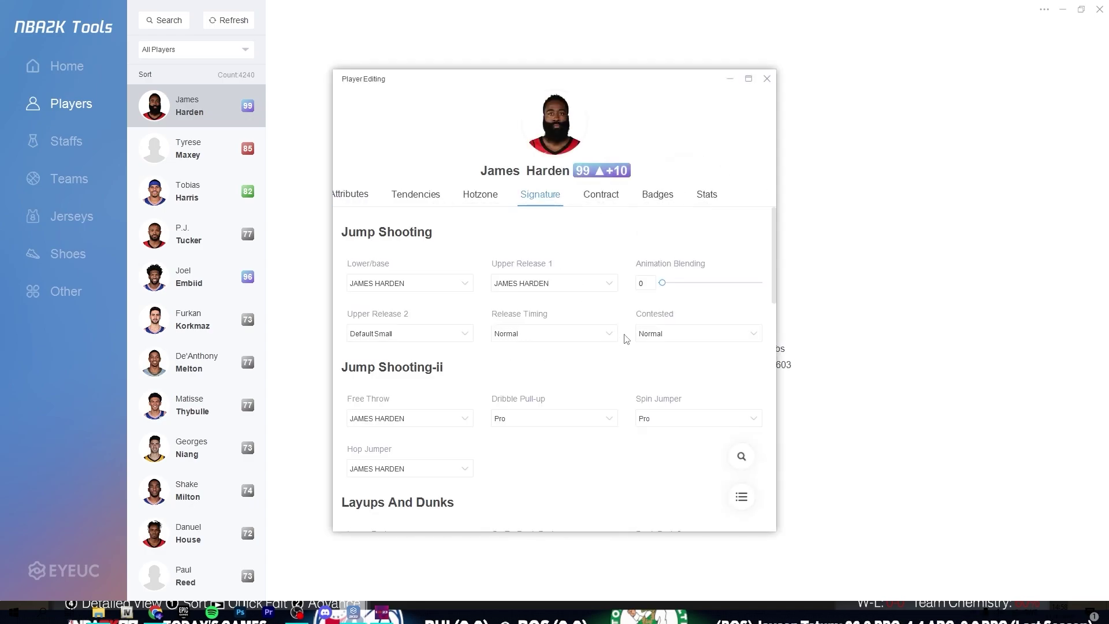
scroll(633, 328, down, 10)
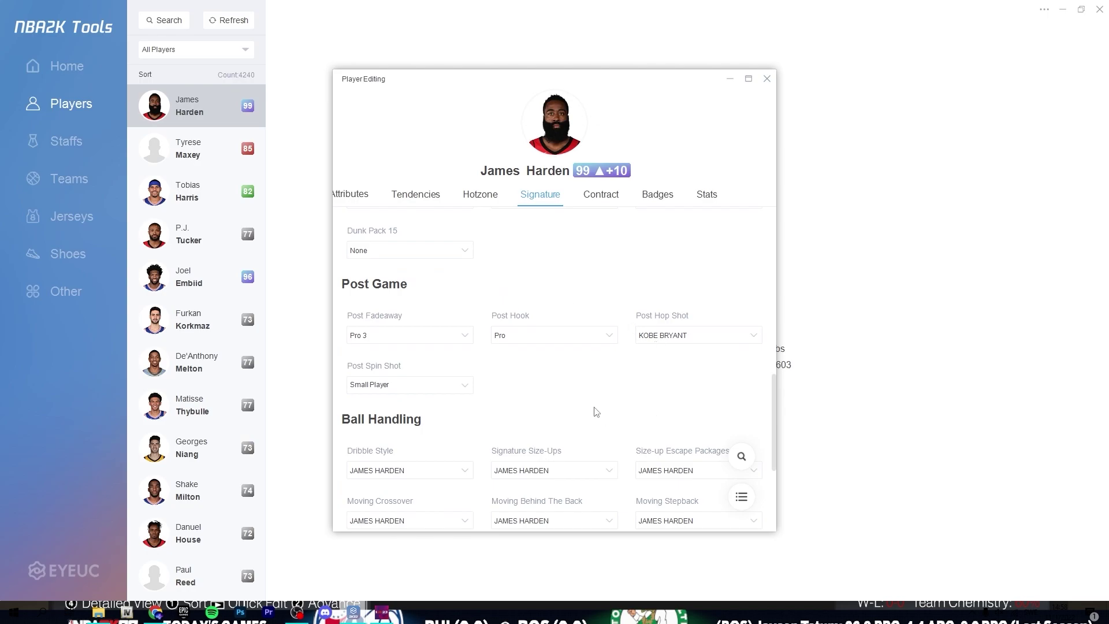
scroll(596, 412, up, 10)
click(498, 197)
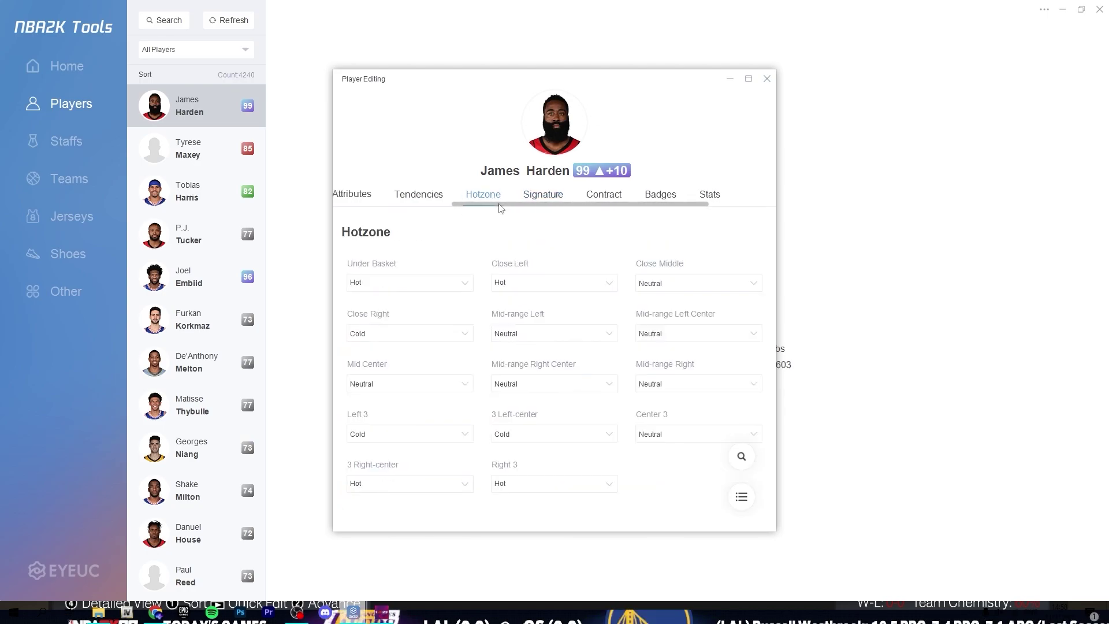
scroll(501, 202, up, 3)
click(767, 79)
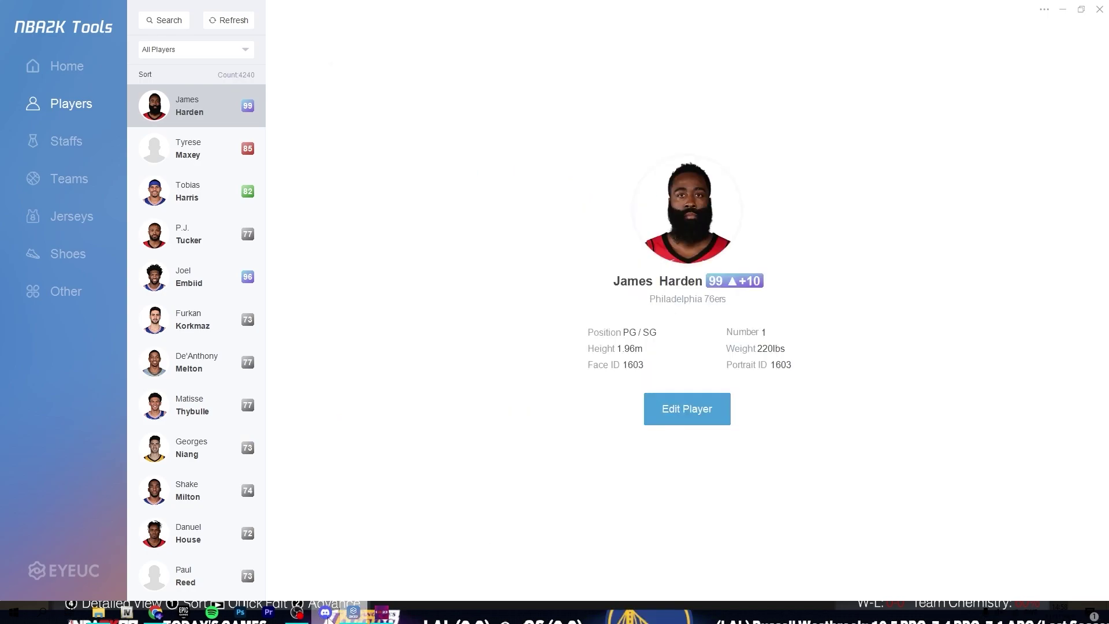
In NBA 2K23, sort the 76ers roster by name, overall and 3PT to confirm Harden's 99
key(alt+Tab)
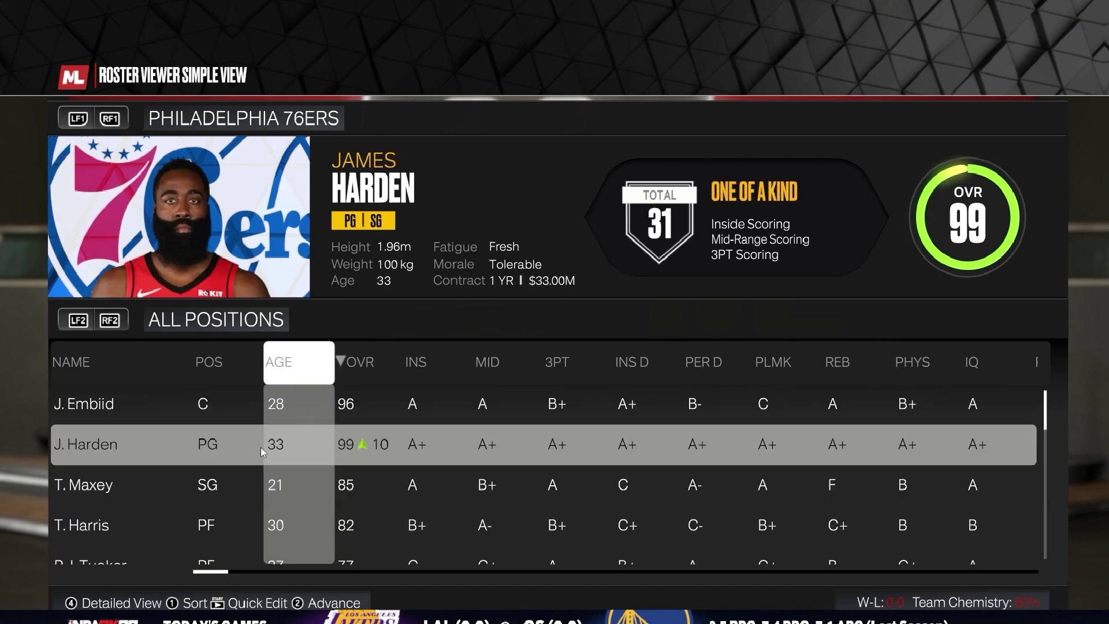
scroll(380, 535, down, 10)
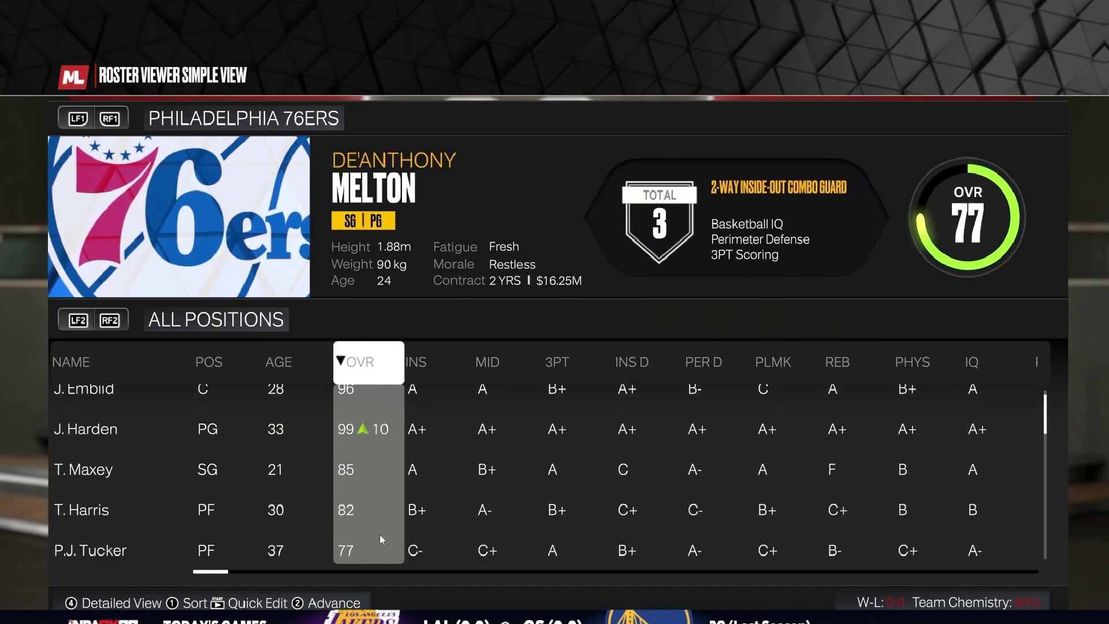
key(Escape)
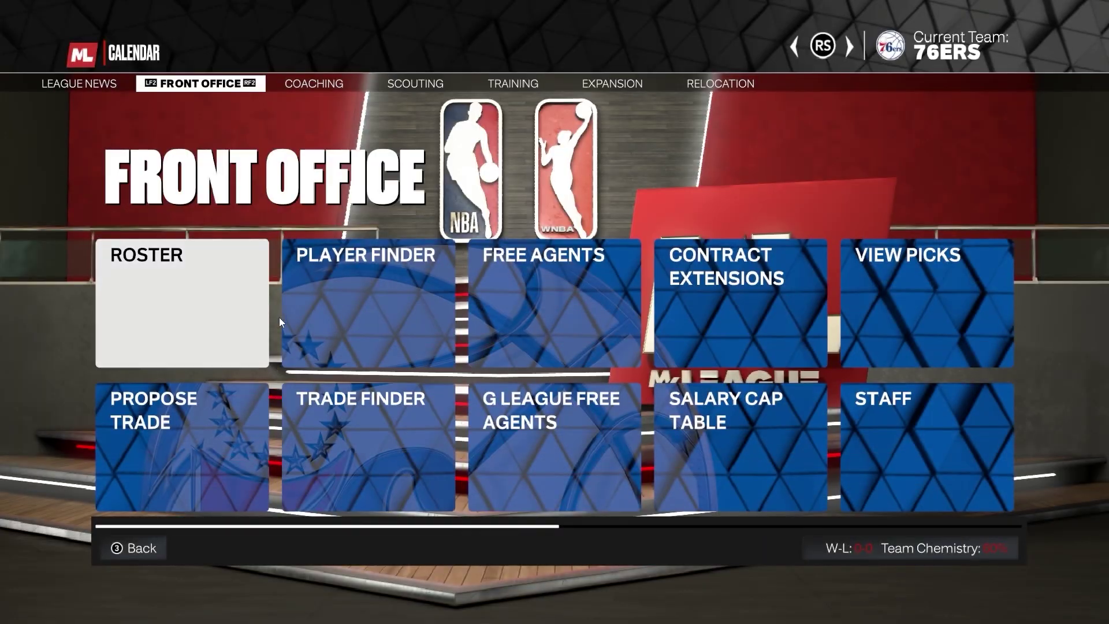
click(263, 317)
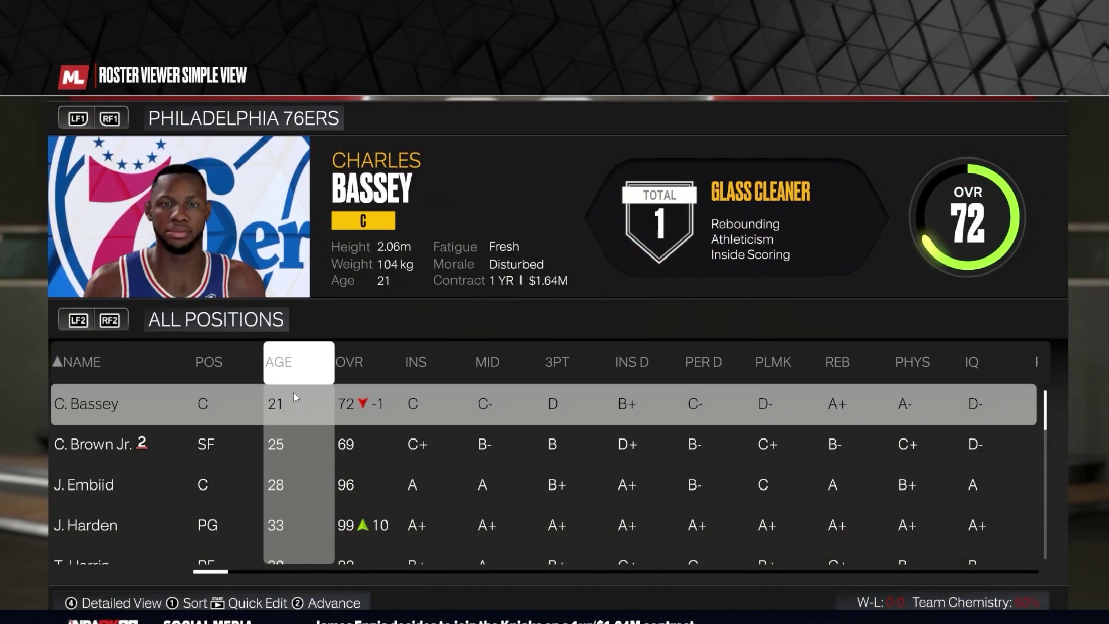
click(144, 367)
click(144, 366)
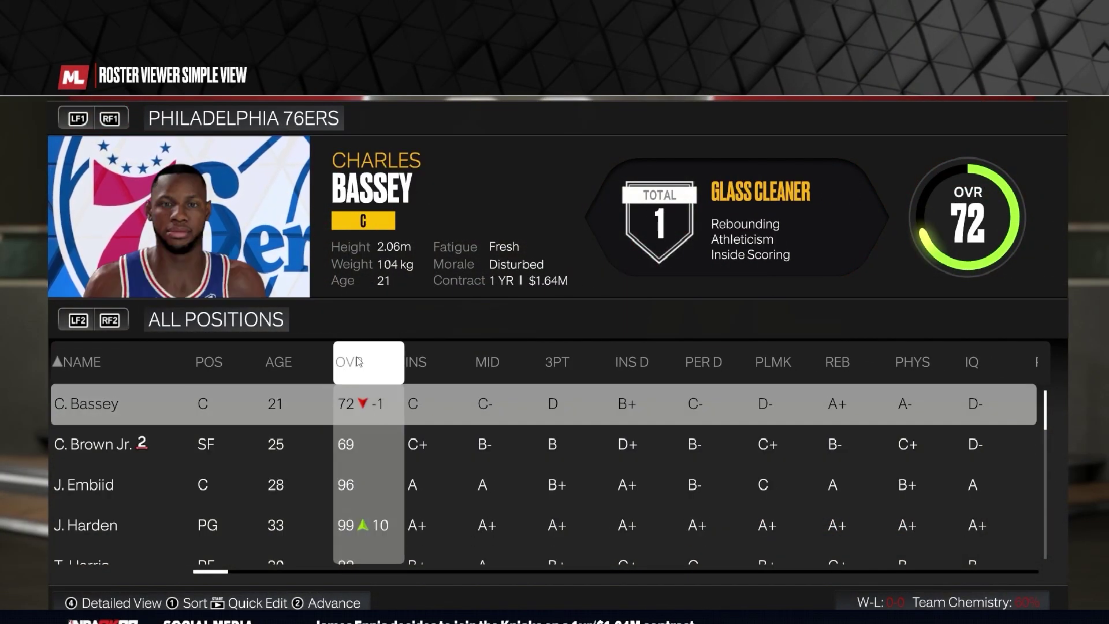
click(349, 362)
click(553, 470)
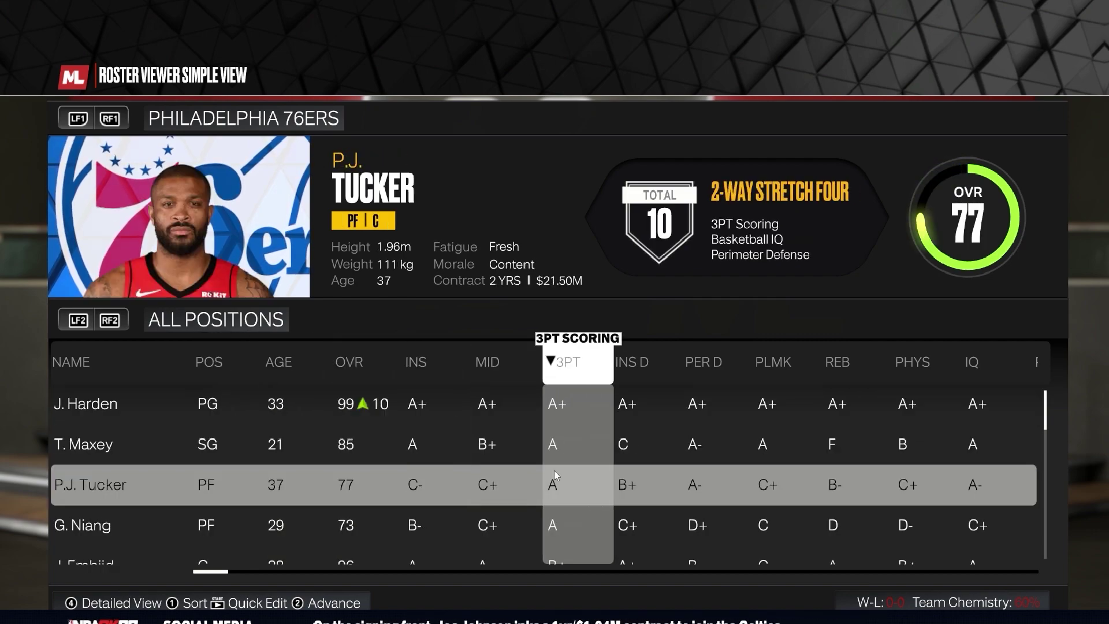
key(Escape)
Browse the Wizards, Trail Blazers and Timberwolves rosters, then return to the 76ers roster
click(175, 308)
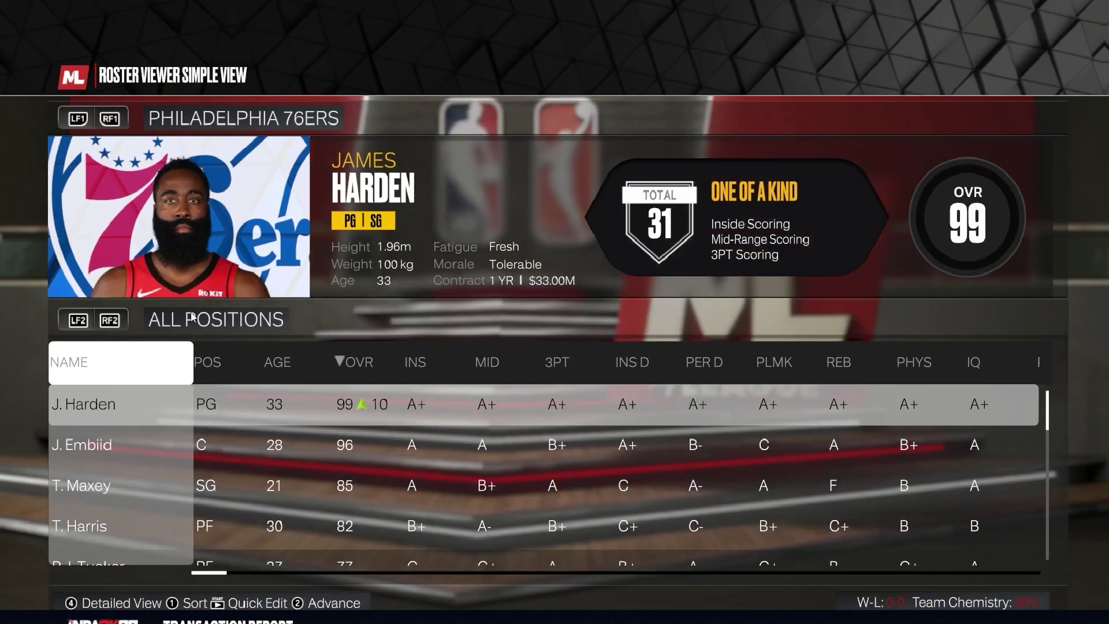
click(78, 119)
click(82, 119)
click(81, 119)
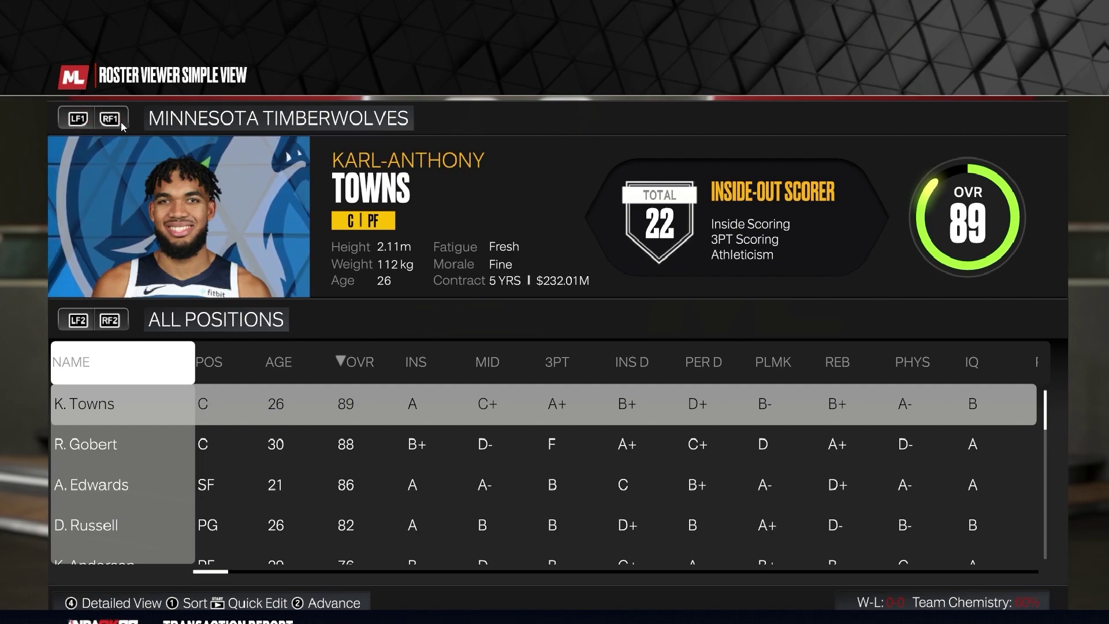
key(e)
key(e)
key(e)
key(e)
key(Escape)
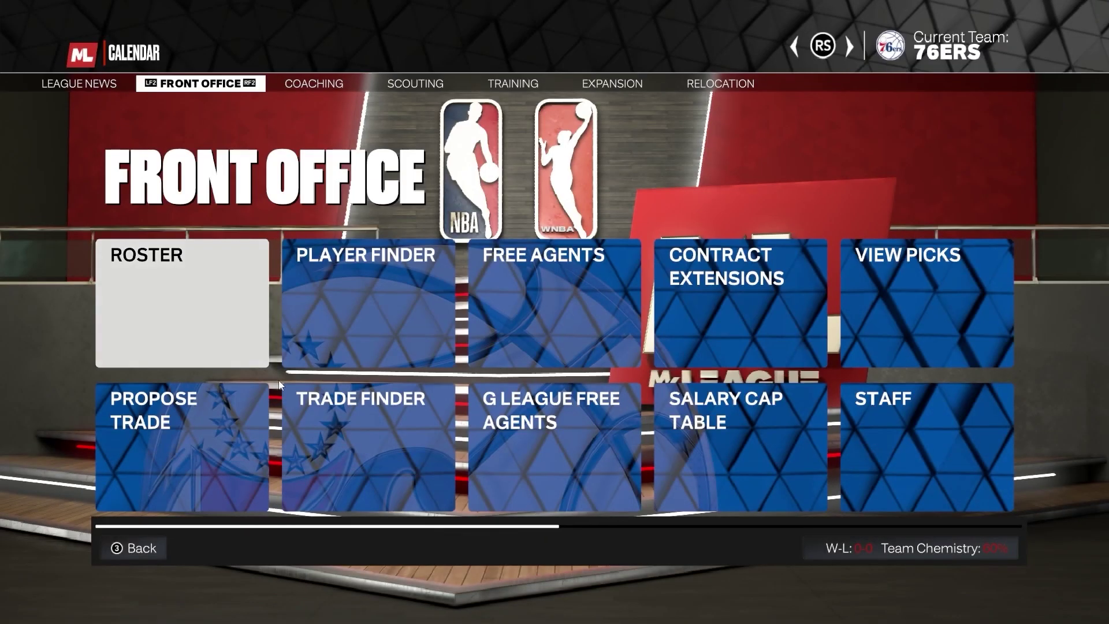
click(230, 353)
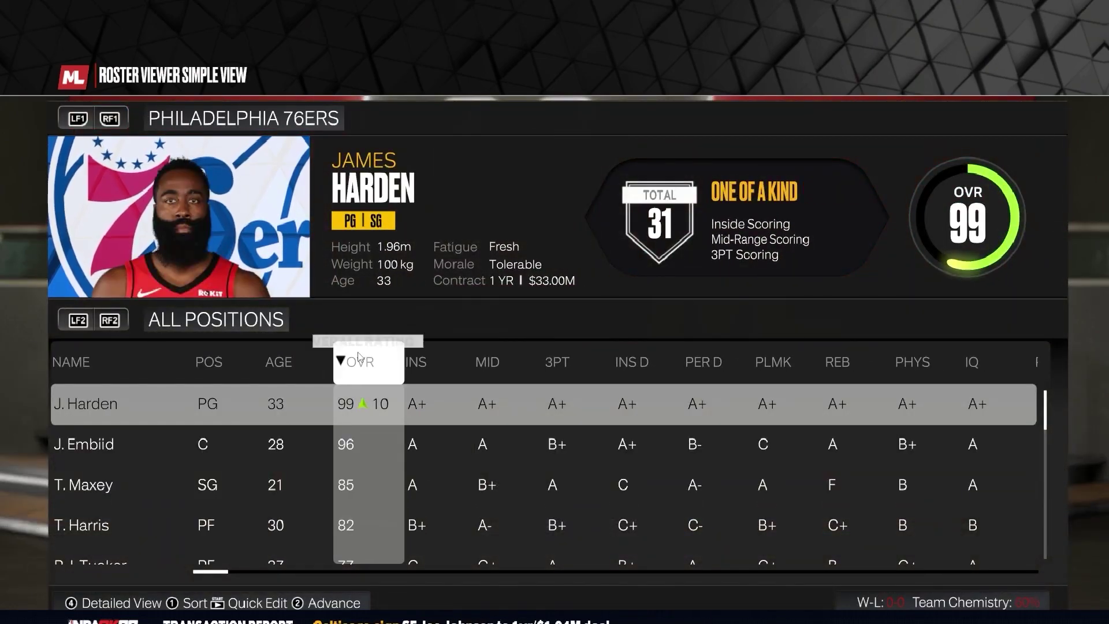
In NBA2K Tools, browse the shoe list from 2K Generic to Air Jordan X
key(alt+Tab)
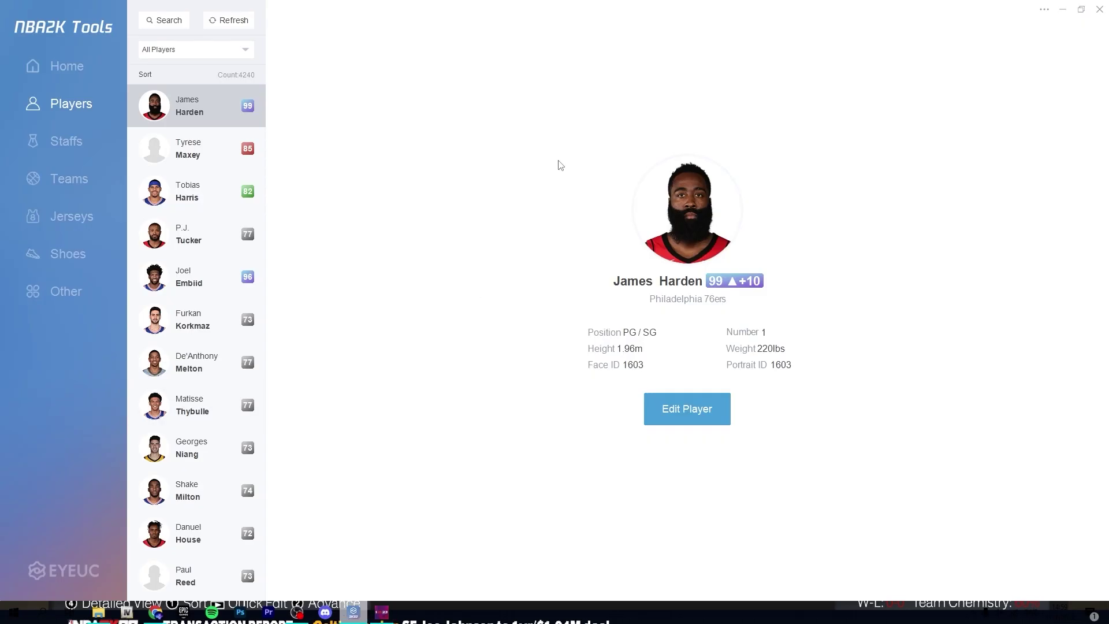
click(79, 254)
click(197, 116)
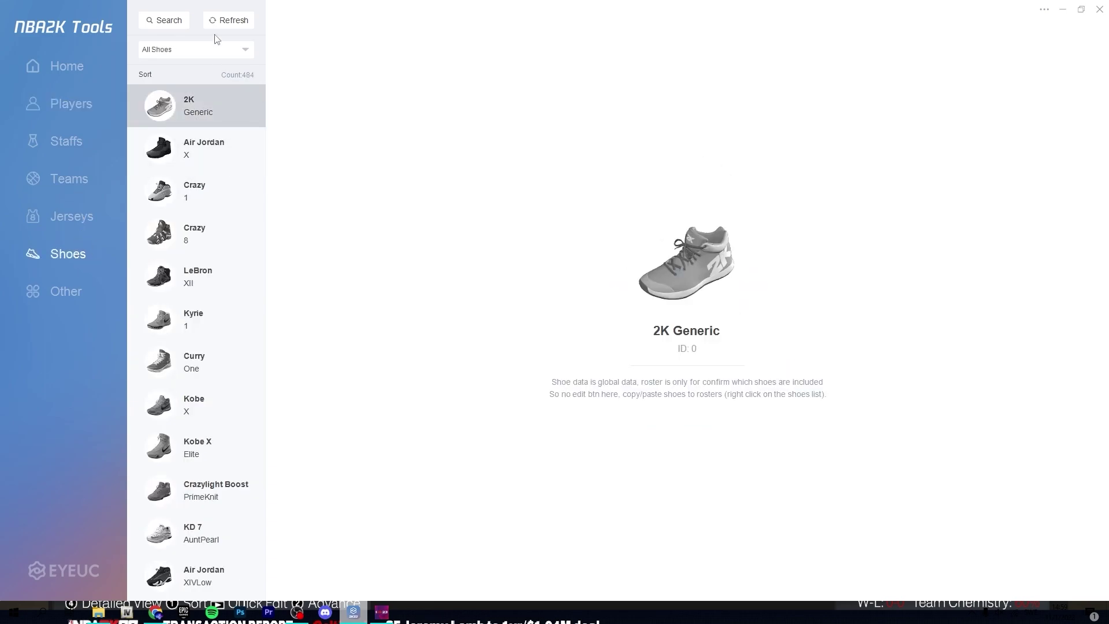
right_click(231, 110)
click(706, 350)
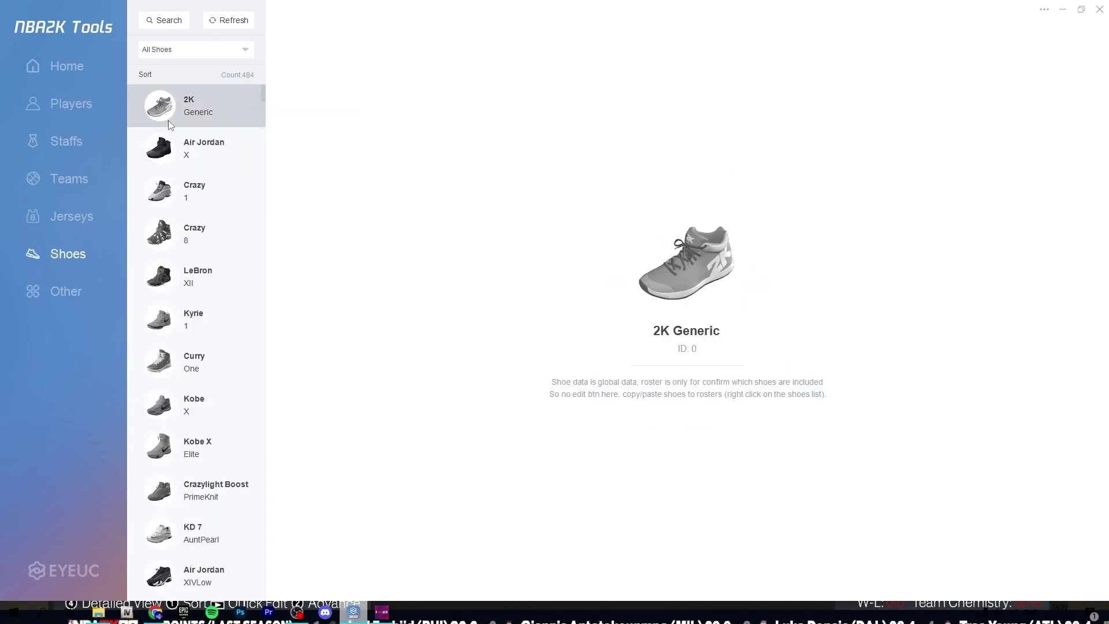
key(Down)
Inspect Harden's Shoes/Gear settings, keeping Adidas as his shoe vendor
click(69, 104)
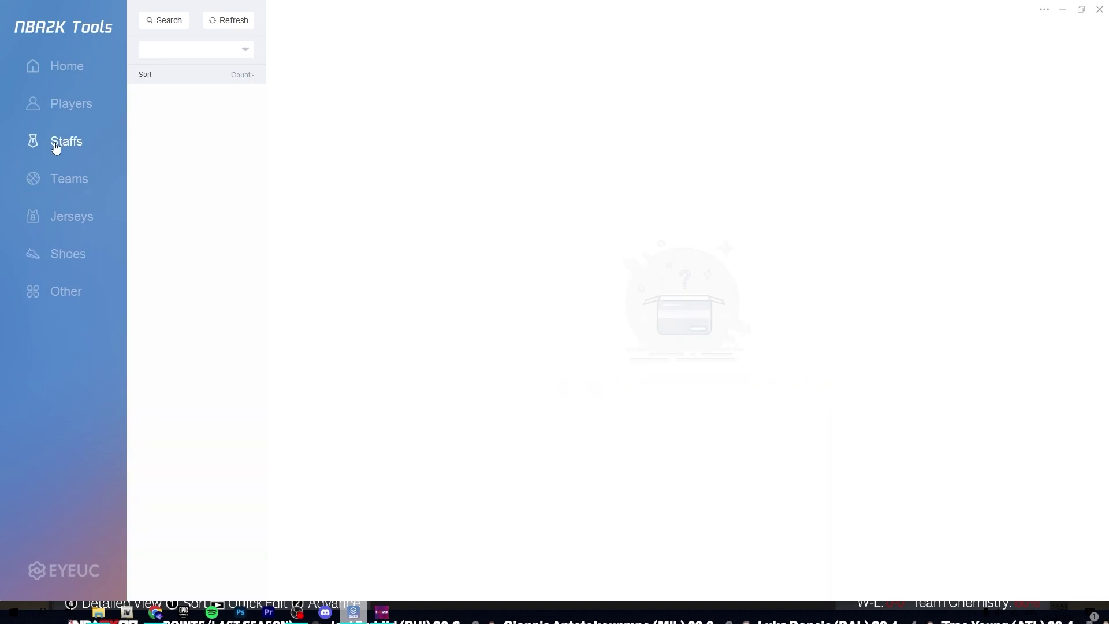
click(650, 417)
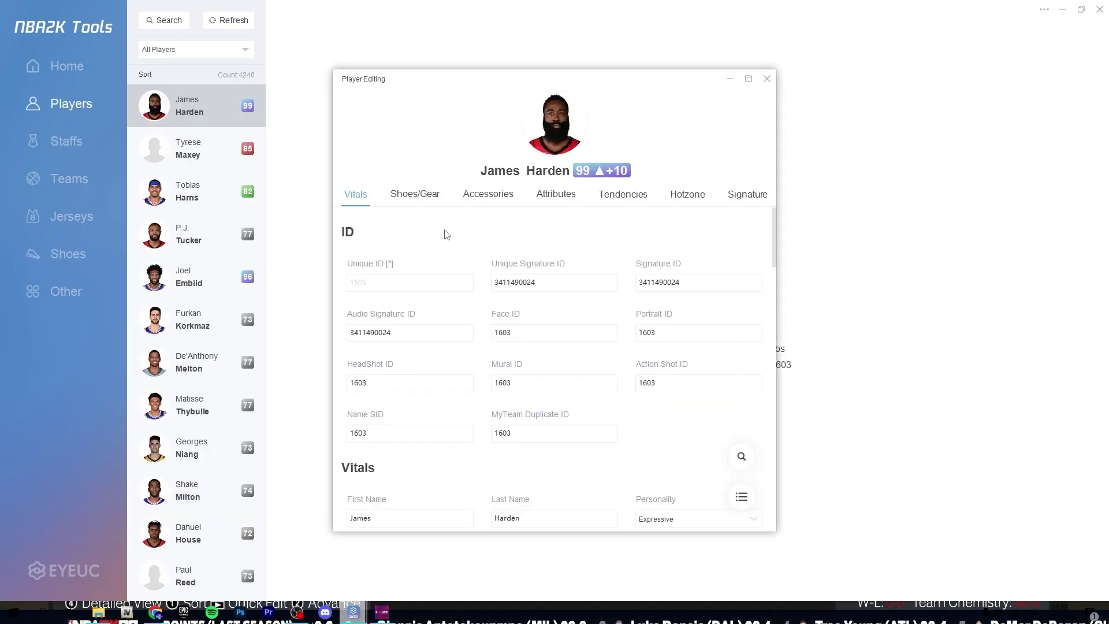
click(418, 195)
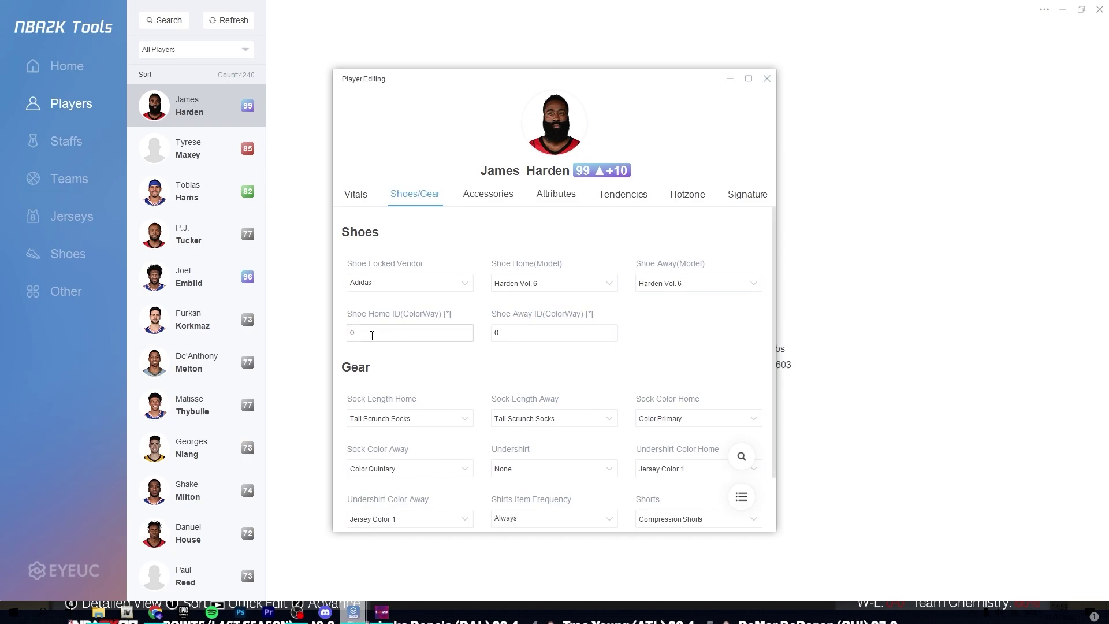
click(355, 334)
click(396, 284)
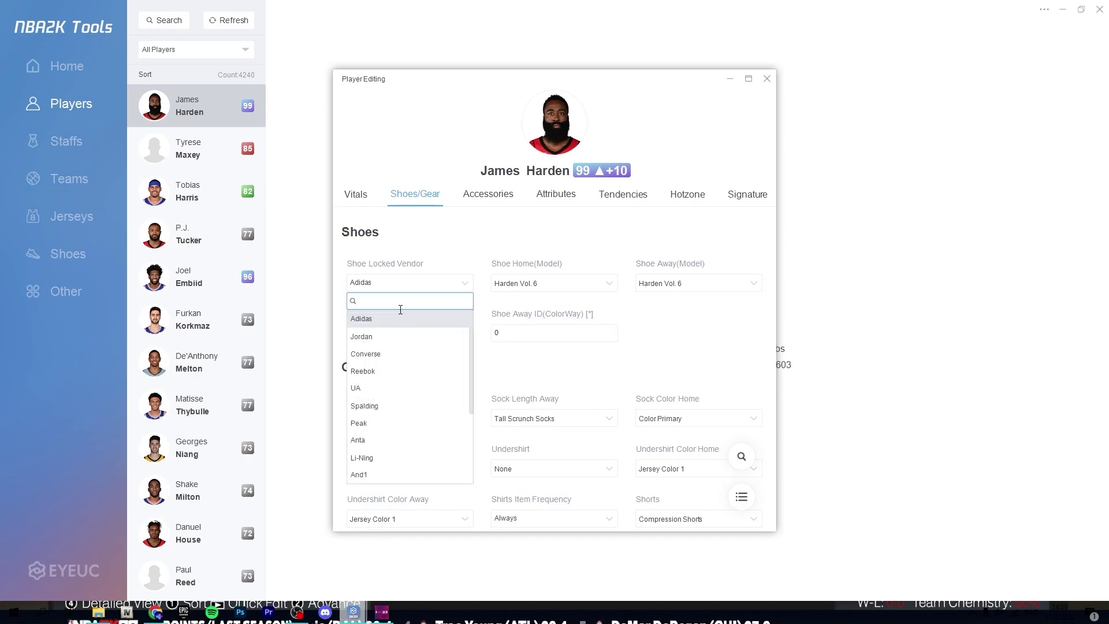
click(392, 284)
click(391, 284)
click(475, 351)
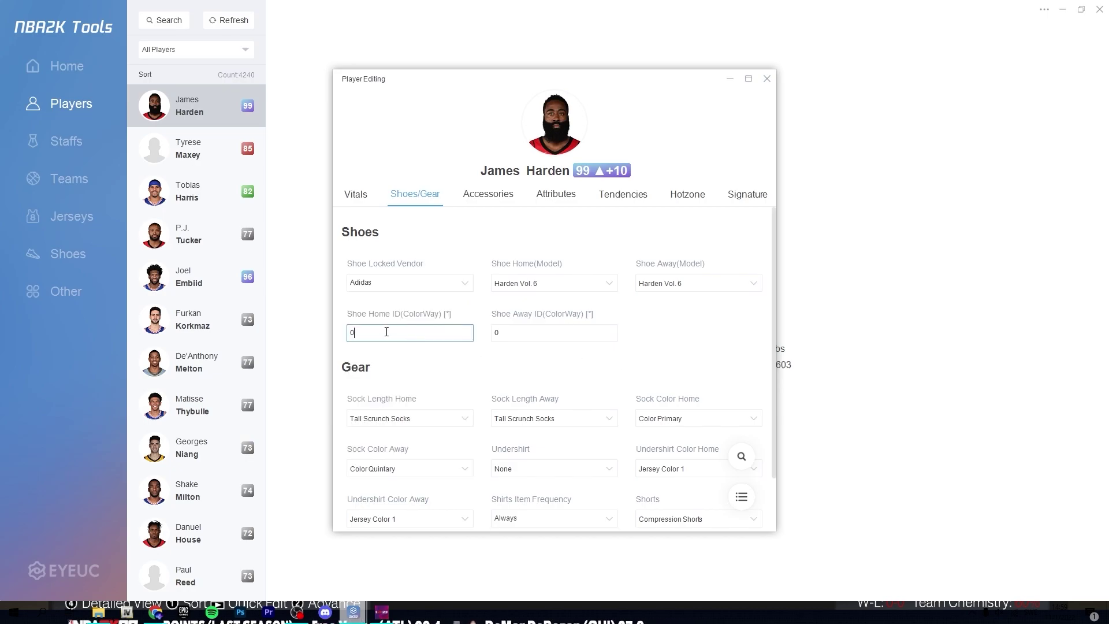
Close Harden's editor, reselect the 2K Generic shoe and move to the Jerseys page
scroll(556, 372, down, 1)
scroll(687, 349, up, 1)
click(58, 270)
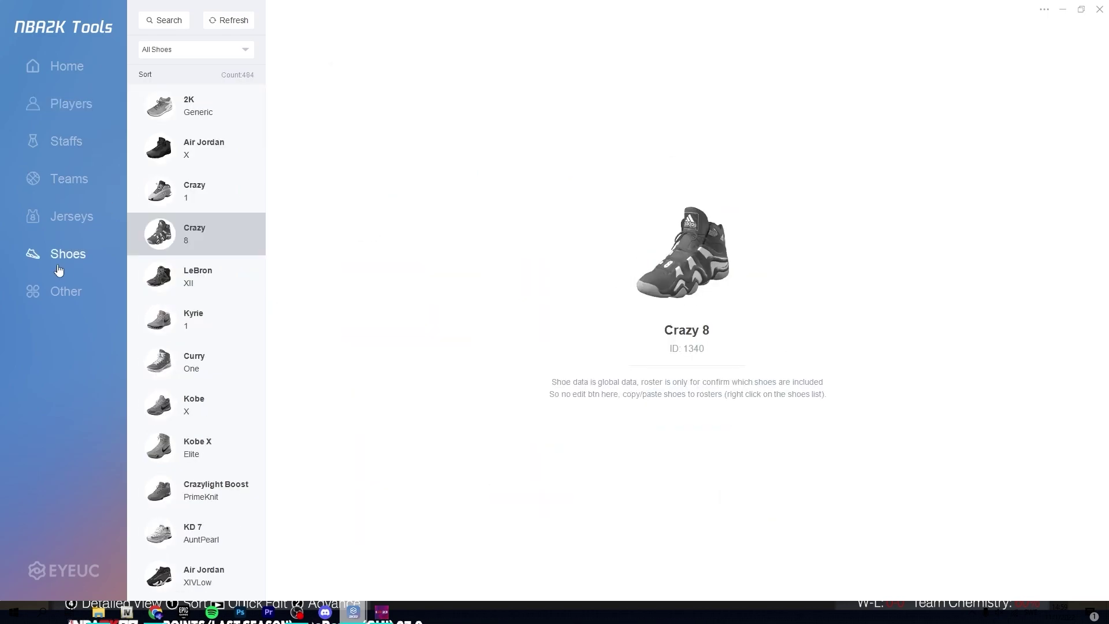
click(213, 105)
click(72, 216)
Review the 76ers' jerseys, stats, records, business budget and rivals in the team editor, then close it
click(72, 177)
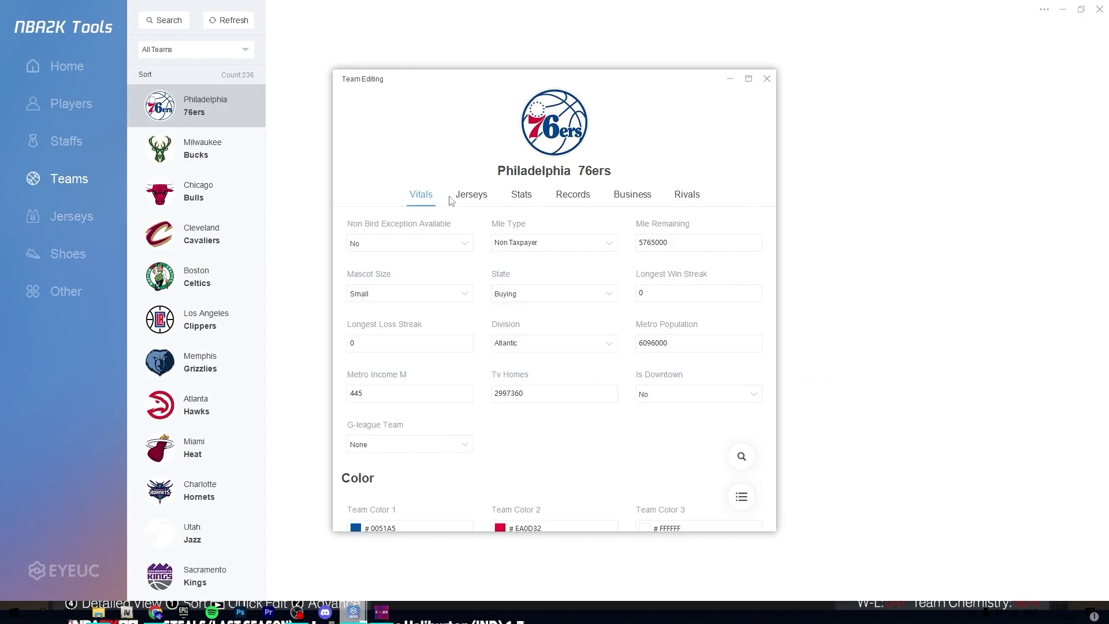
click(469, 196)
click(522, 198)
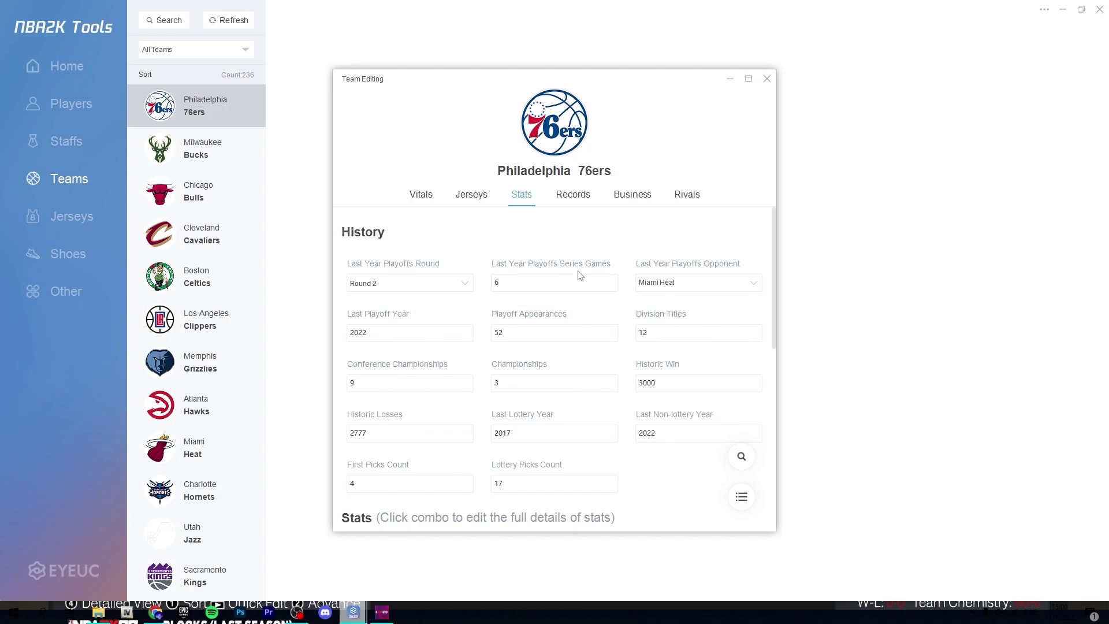
scroll(580, 276, down, 2)
click(575, 198)
click(641, 199)
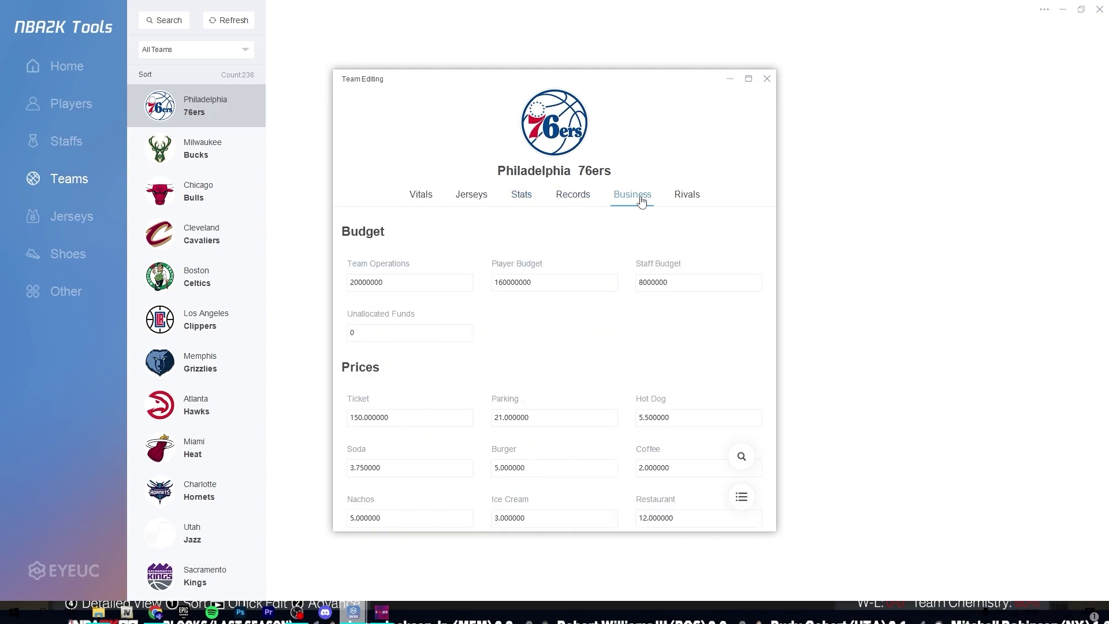
click(531, 279)
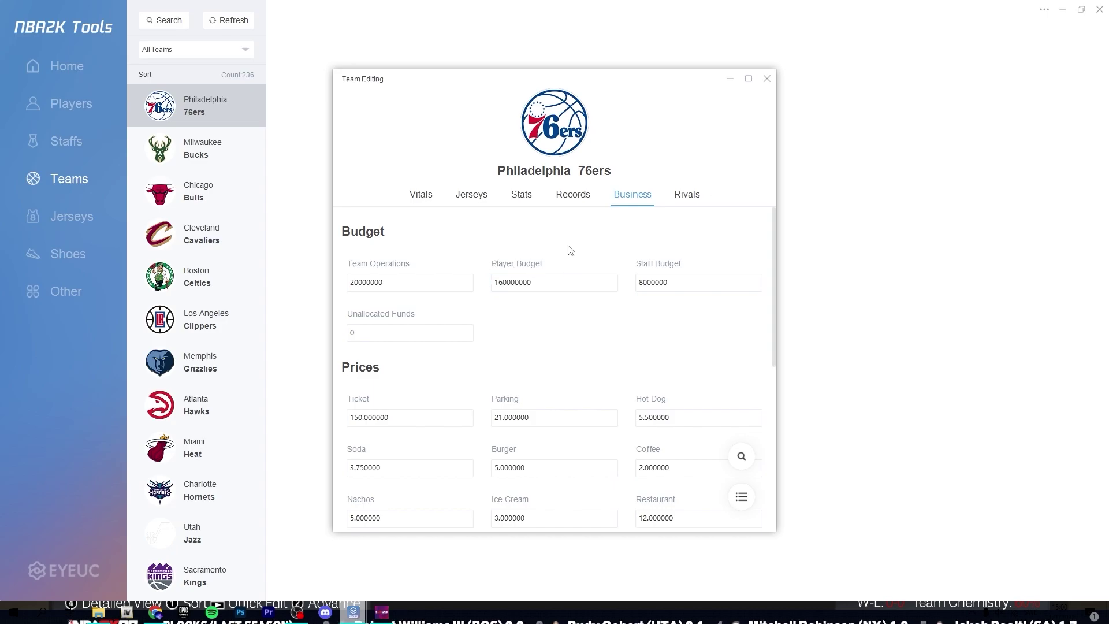
click(679, 201)
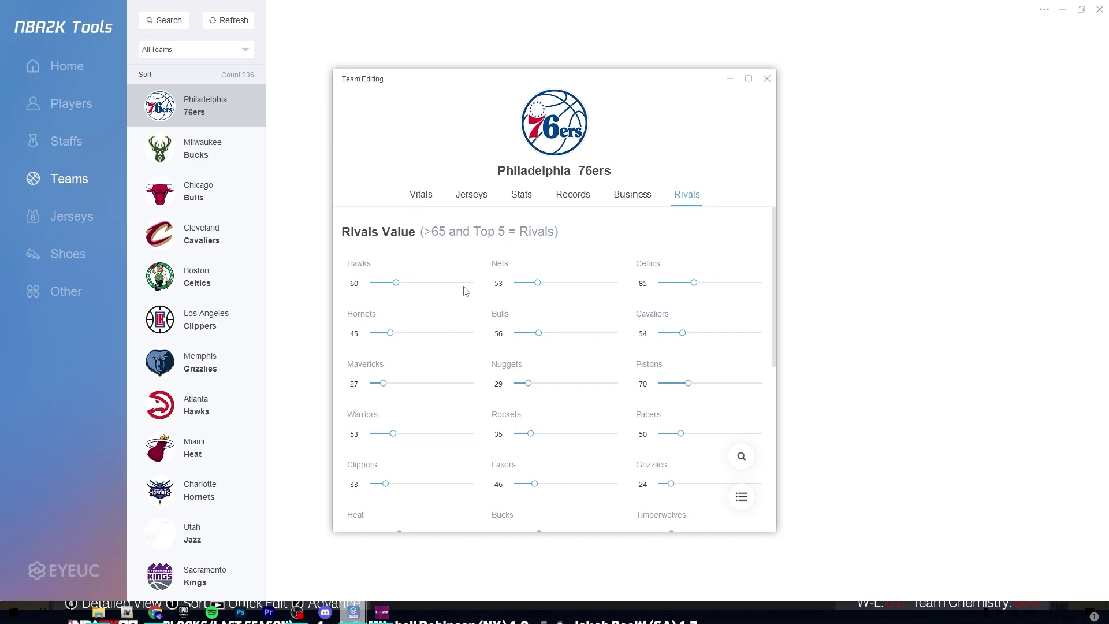
click(767, 79)
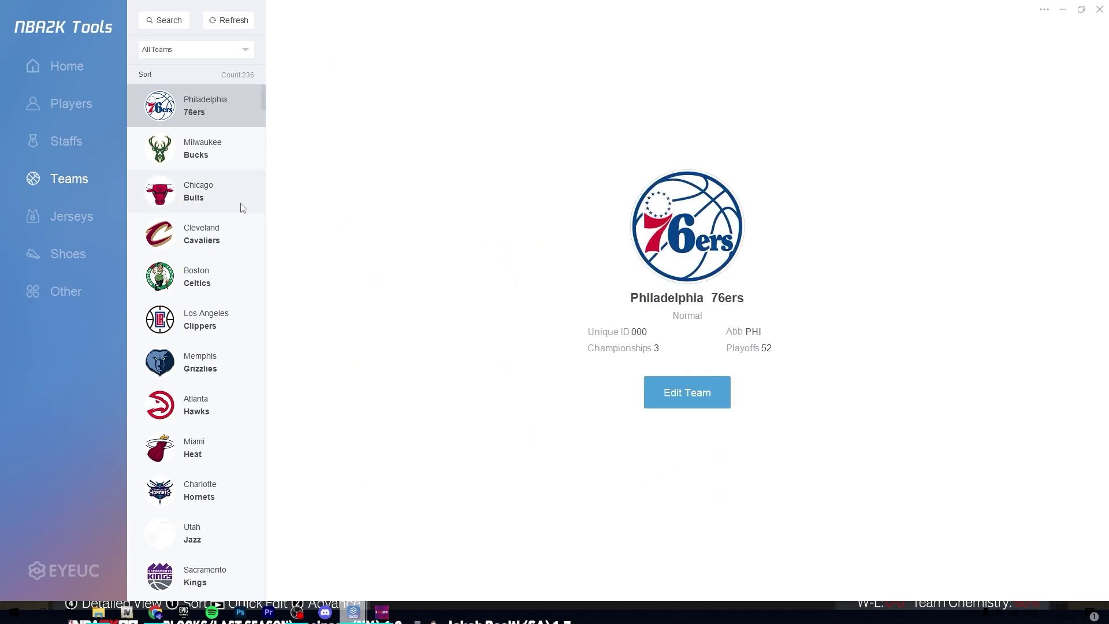
View Doc Rivers' staff editor from the Staffs list, close it, and return Home
click(122, 146)
click(189, 118)
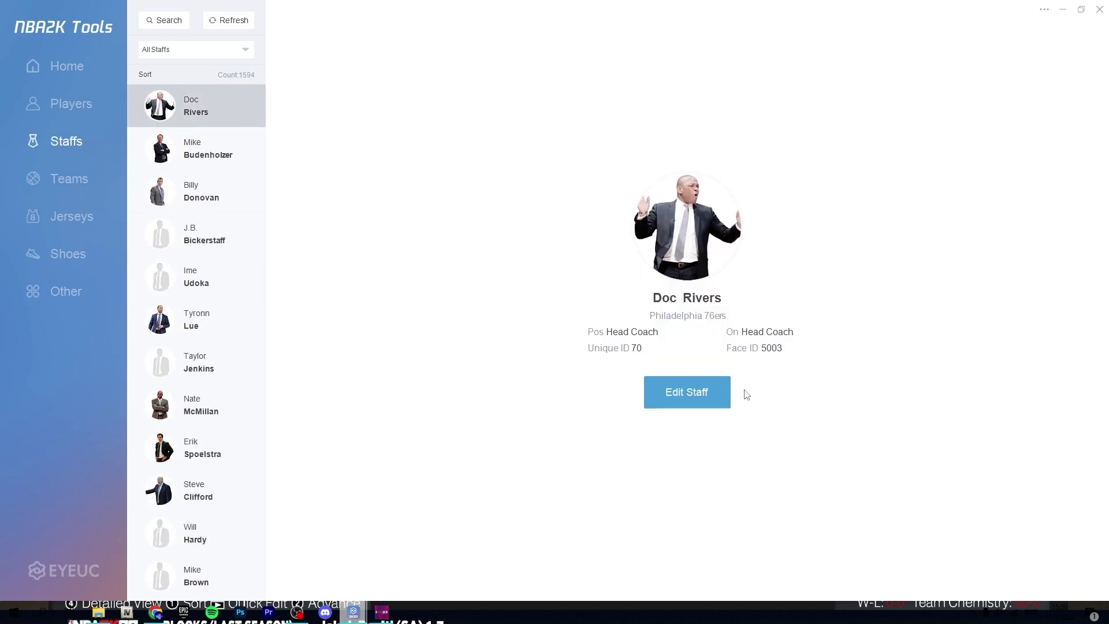
click(238, 208)
click(225, 115)
click(688, 393)
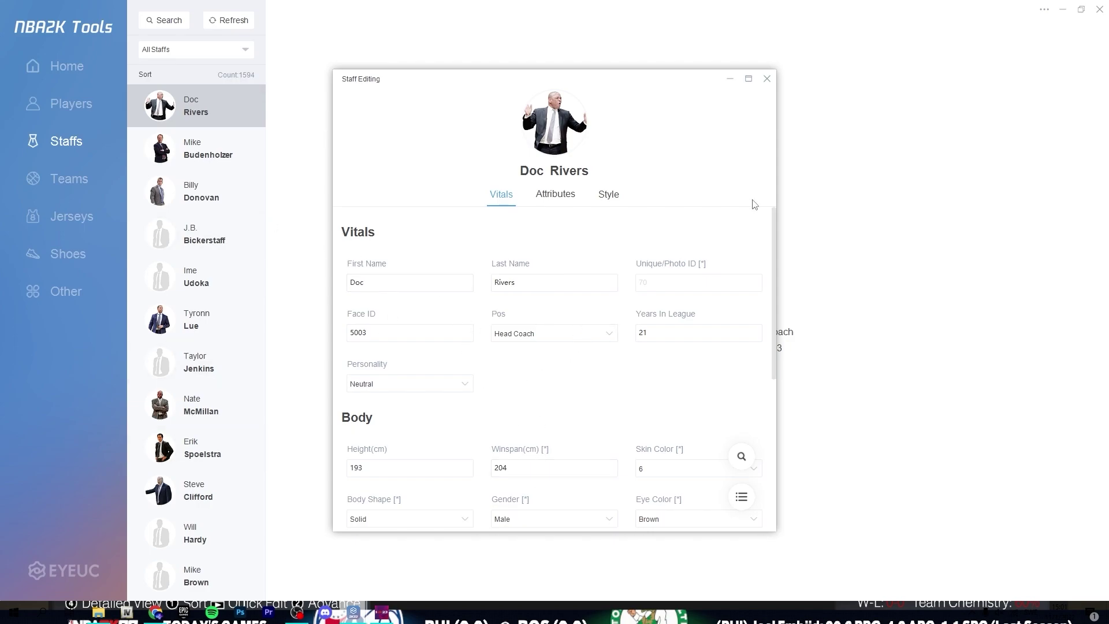
click(767, 79)
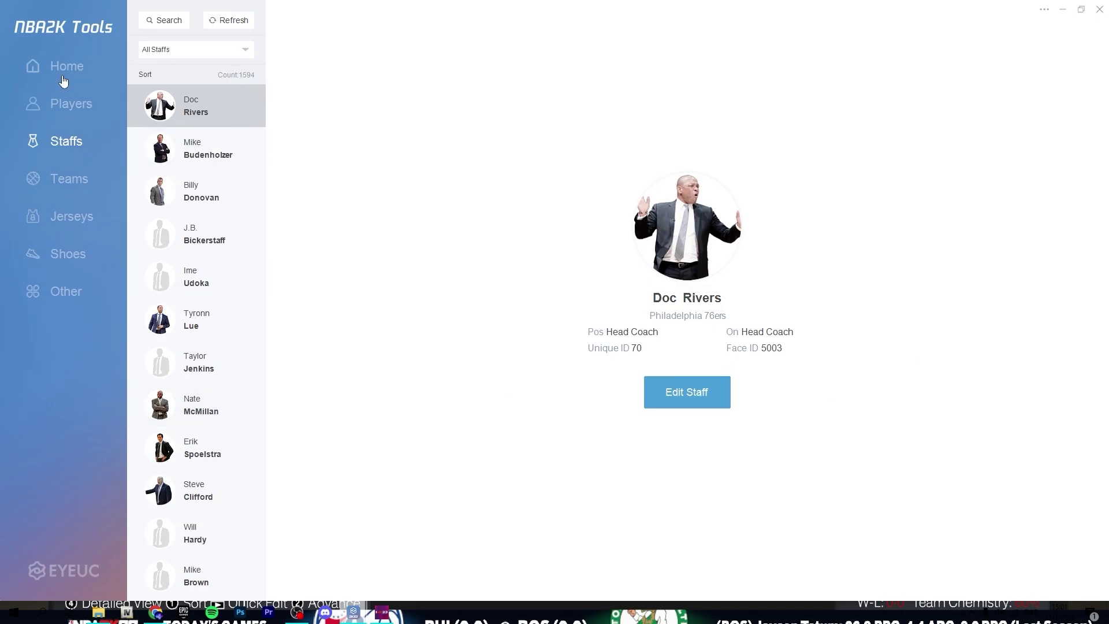
click(68, 67)
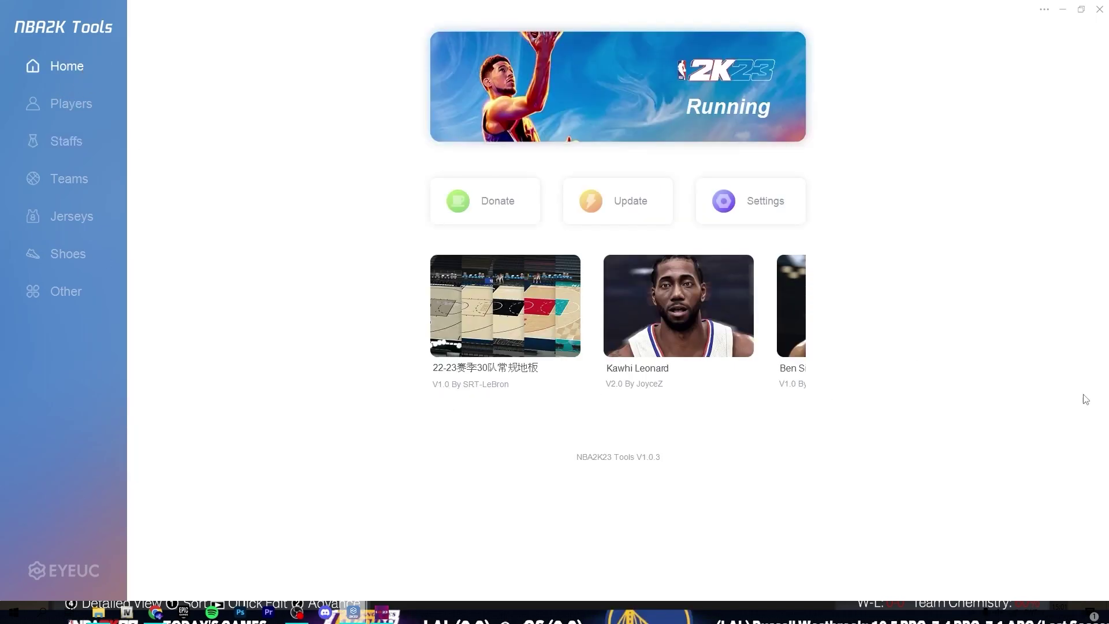
click(769, 207)
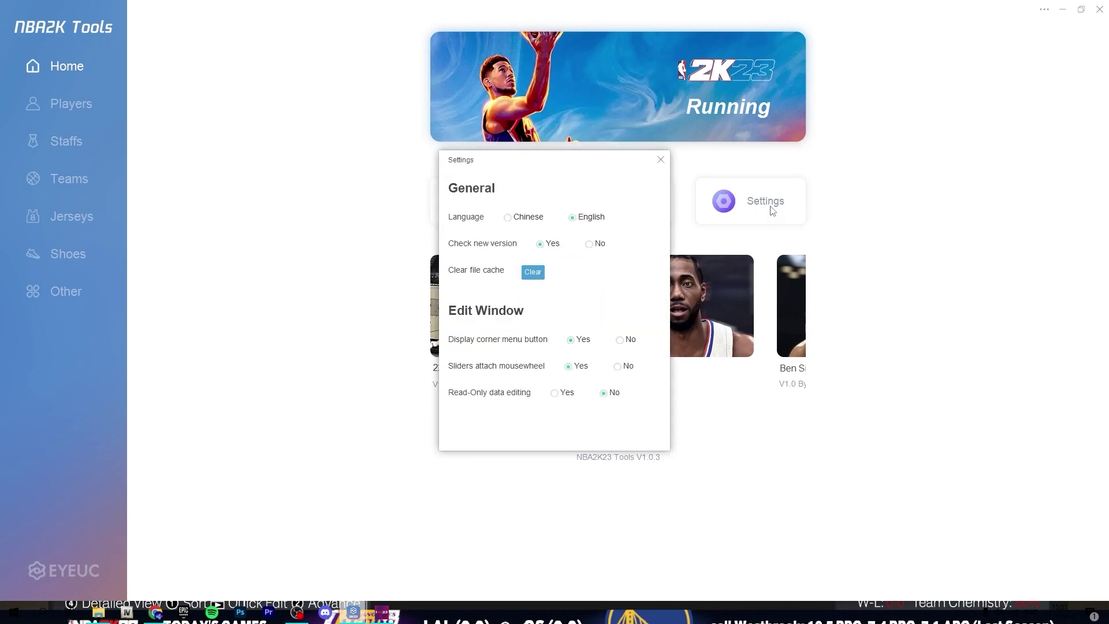
click(662, 165)
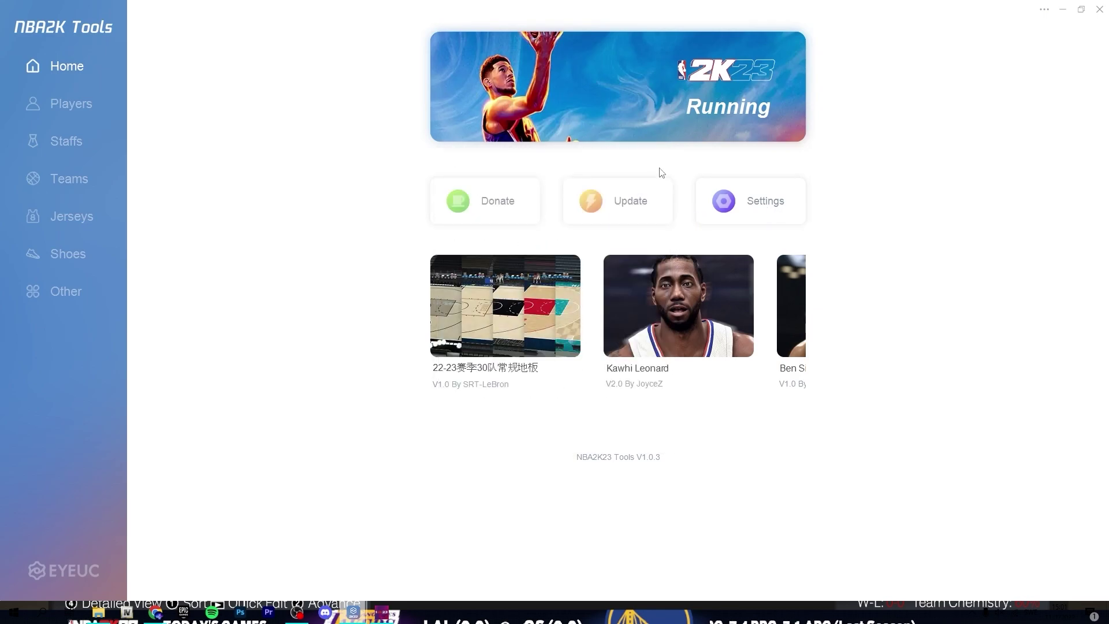